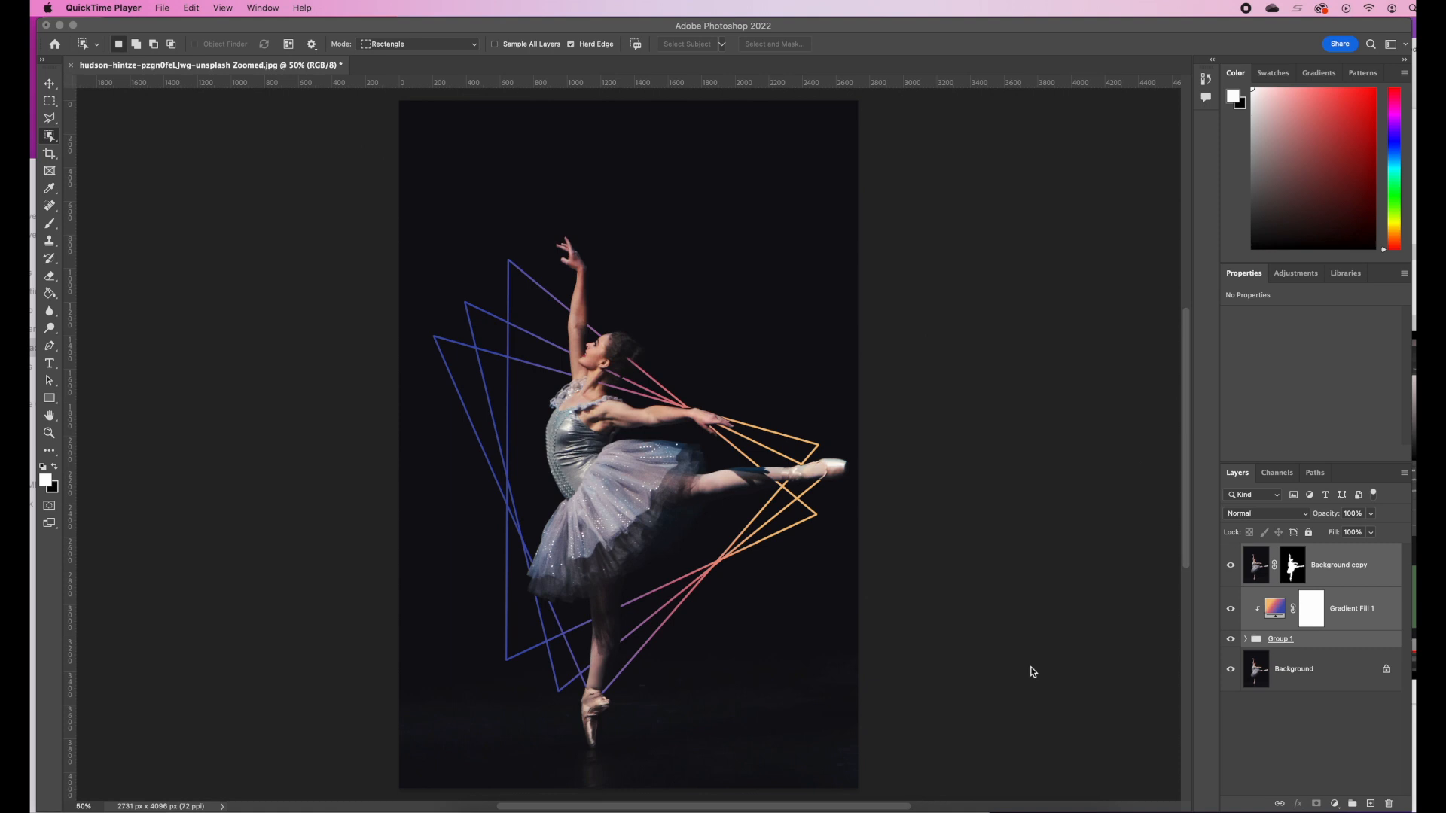
Delete the masked dancer copy, the gradient fill layer and the line group, leaving only the Background layer
click(1376, 571)
shift+click(1361, 641)
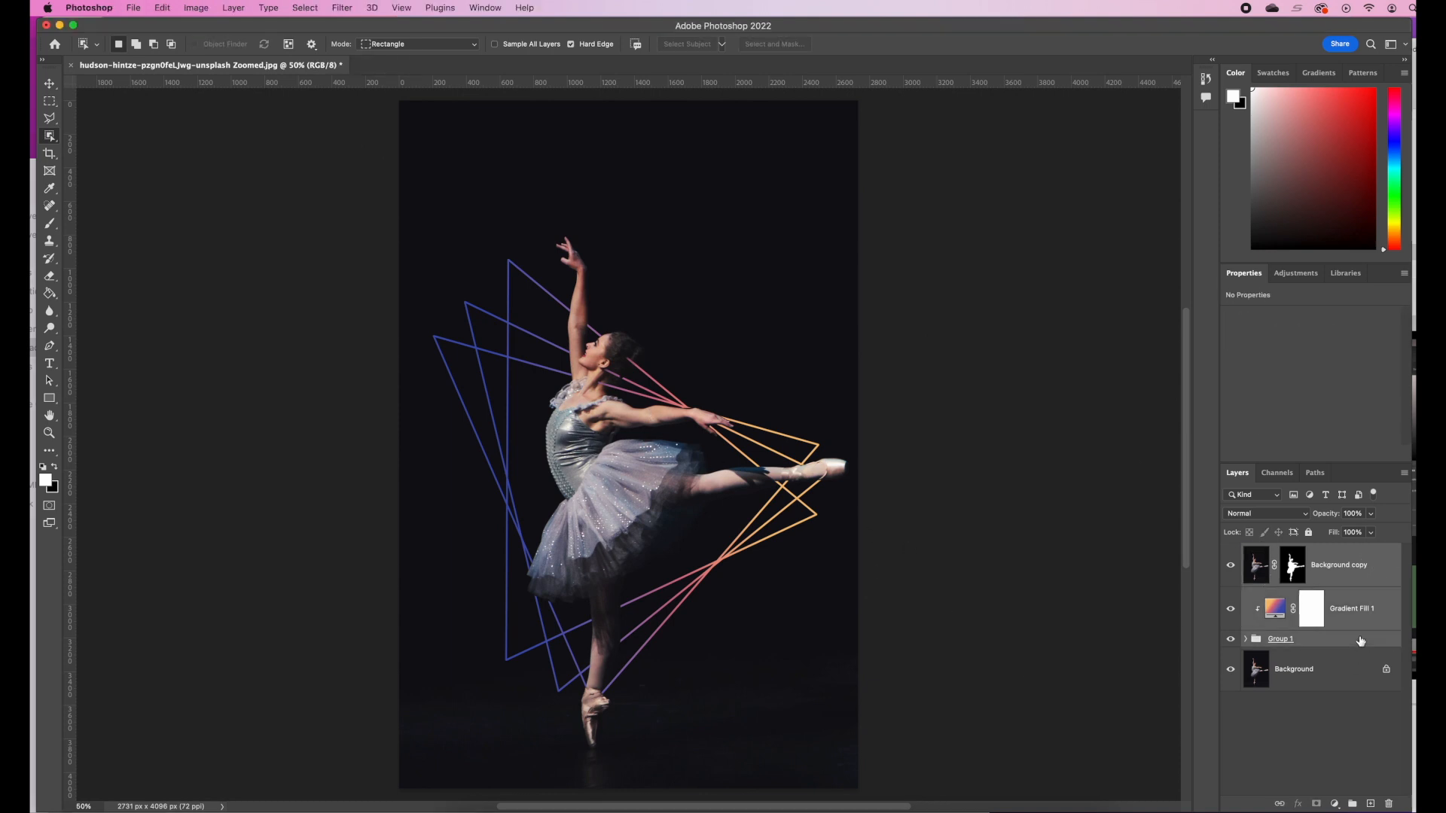
drag(1367, 576, 1391, 806)
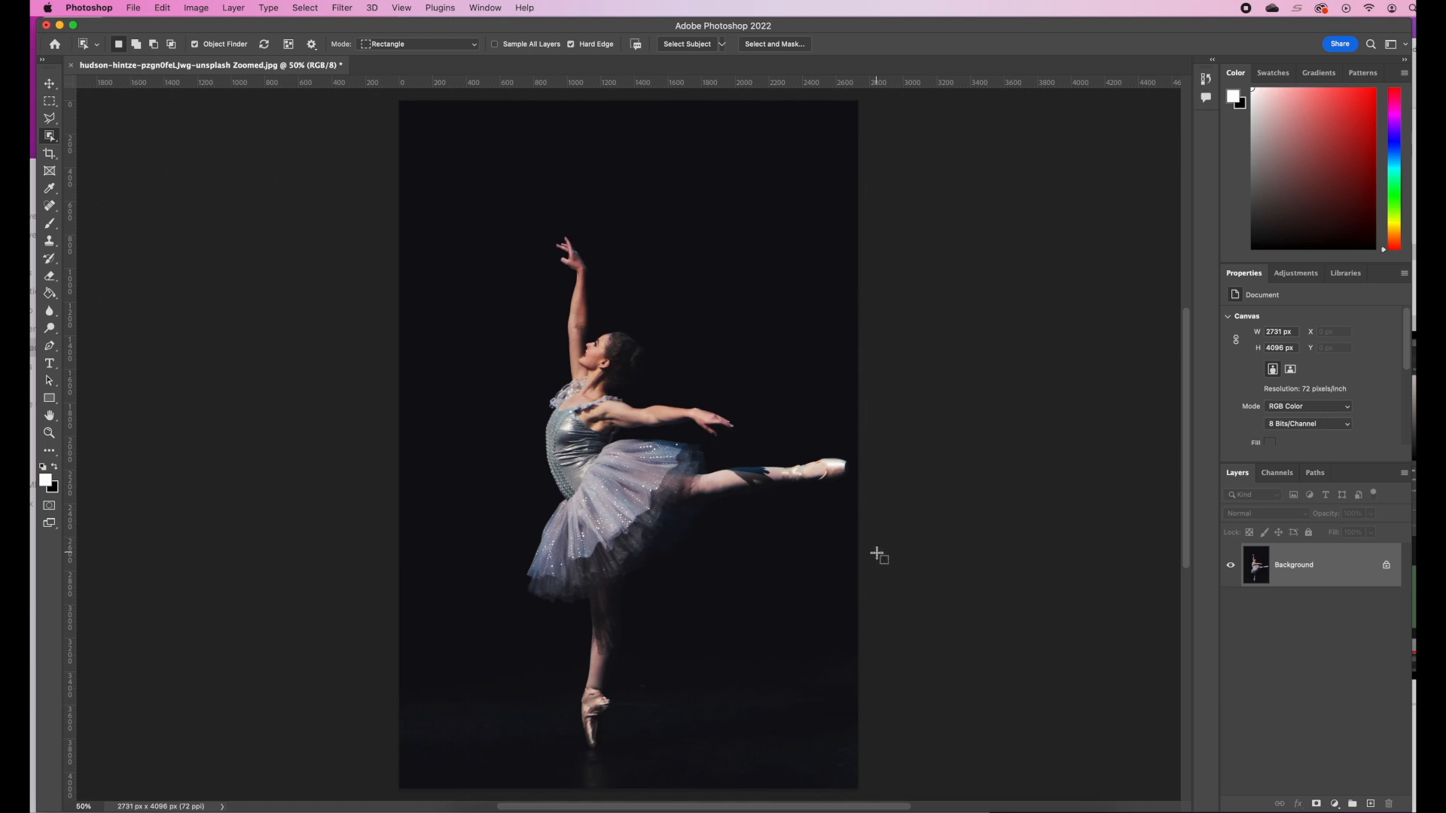
Reset all tools to their default settings
click(49, 84)
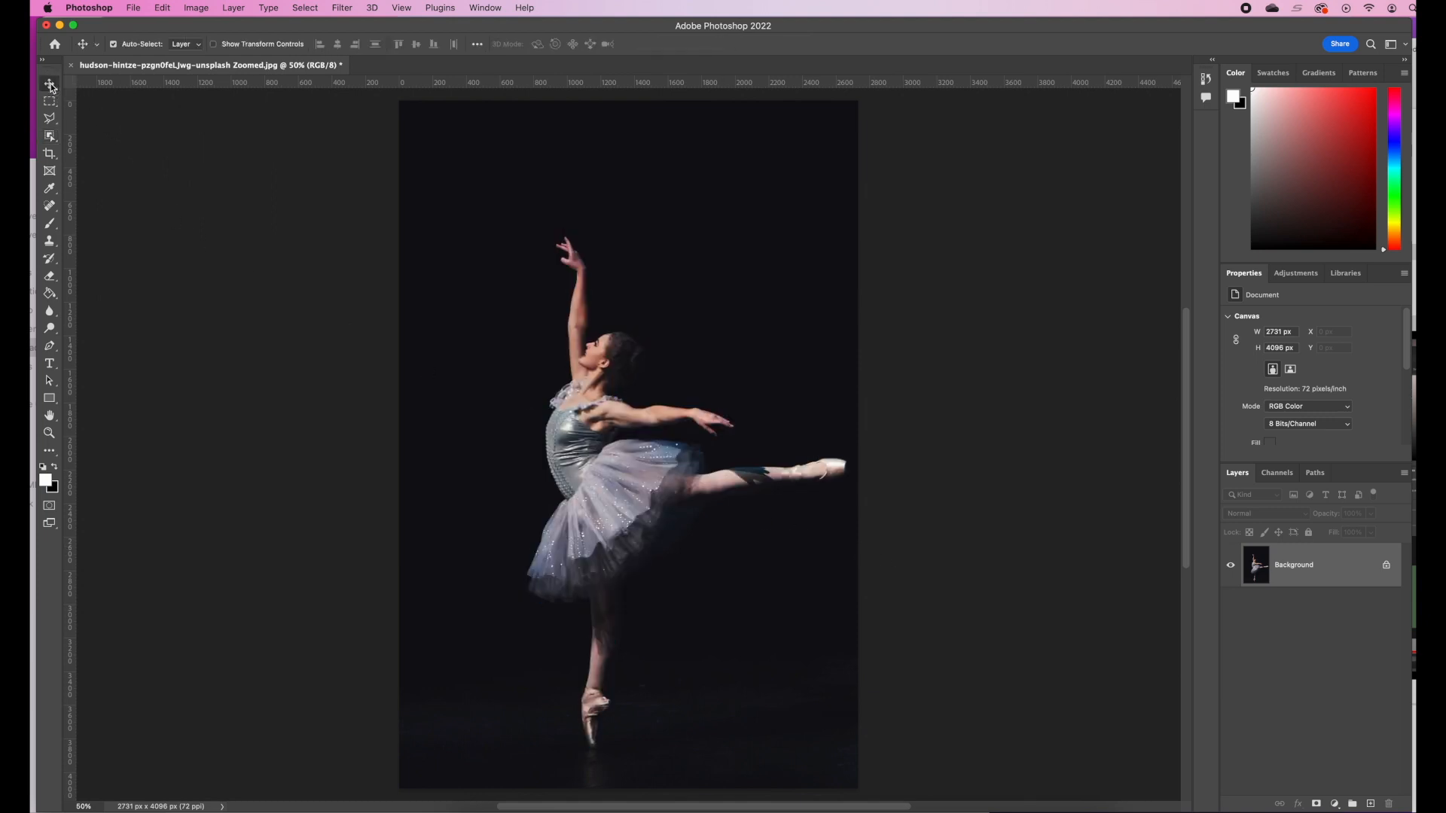
right_click(84, 47)
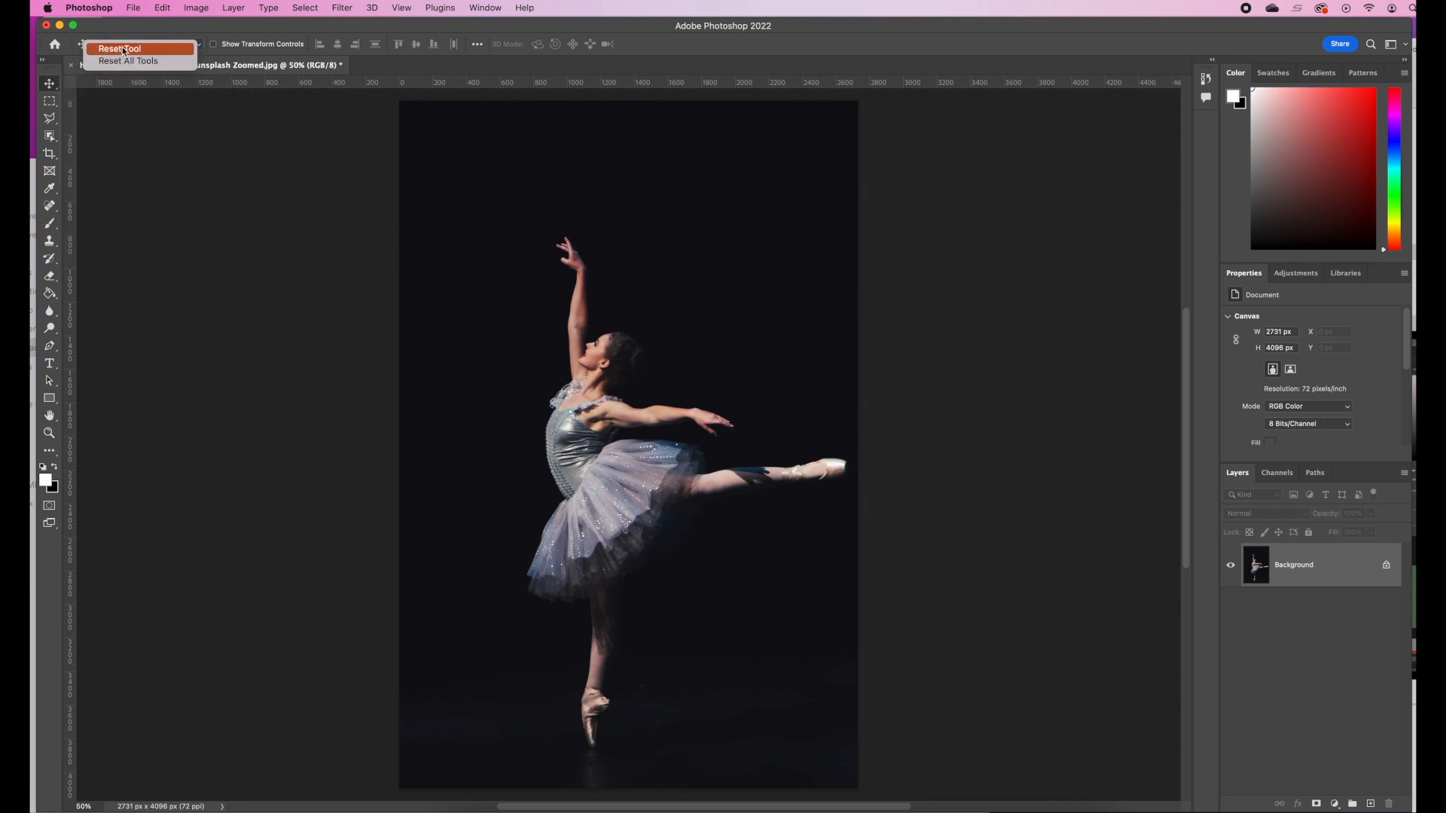
click(150, 67)
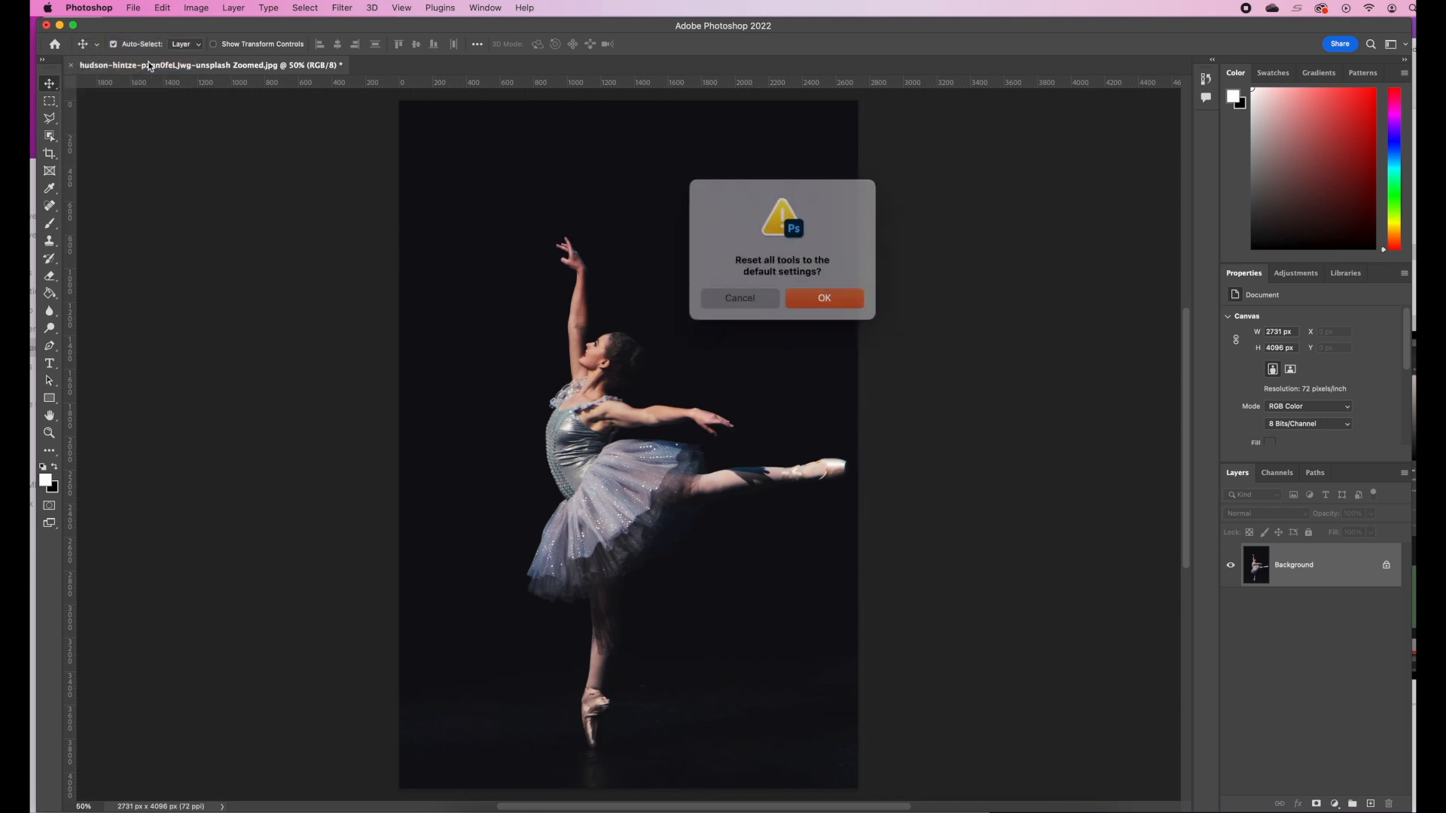
click(835, 300)
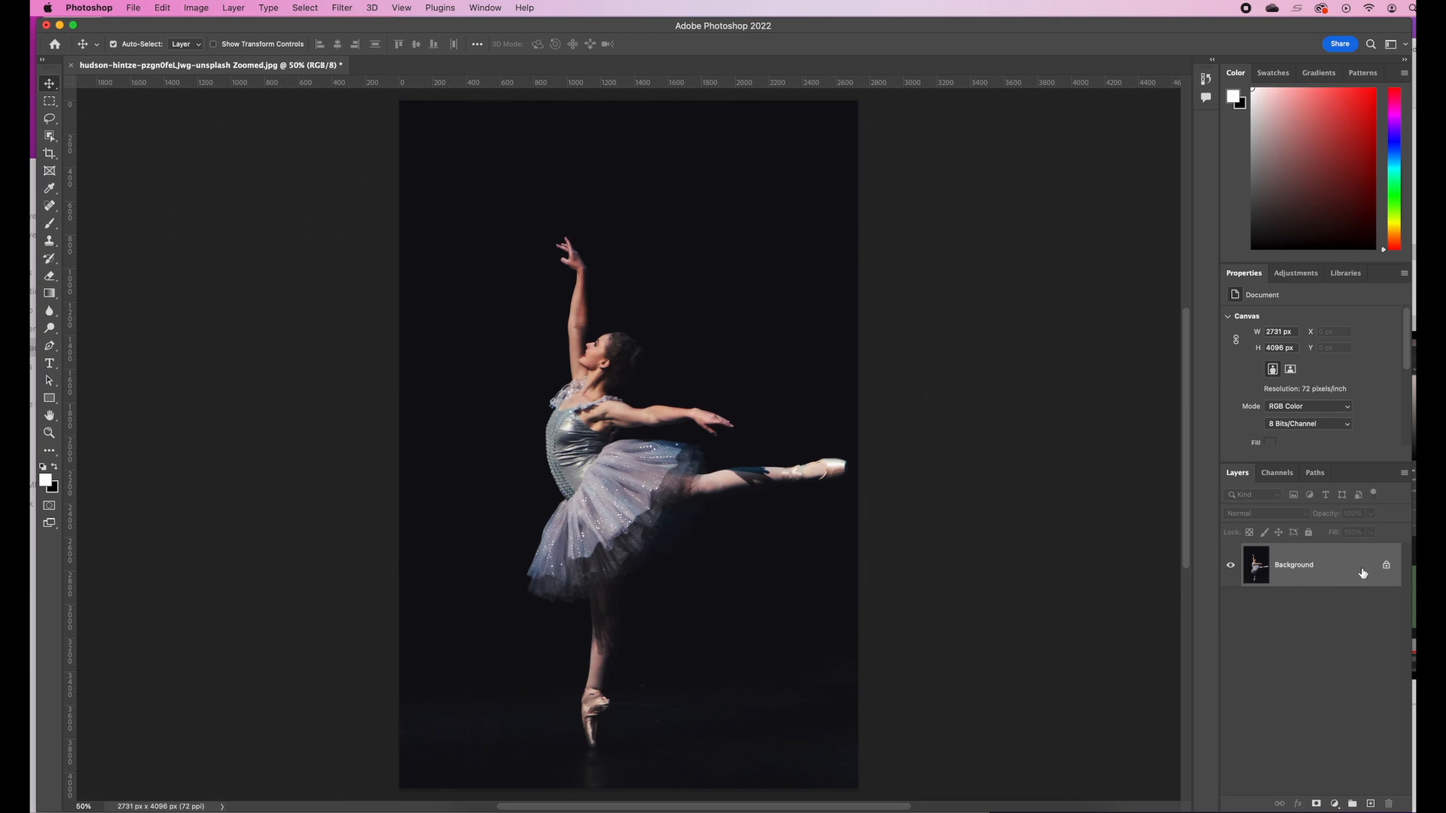
Add a new empty layer and draw a triangular Polygonal Lasso selection about 1780 by 2520 px around the dancer
click(1371, 803)
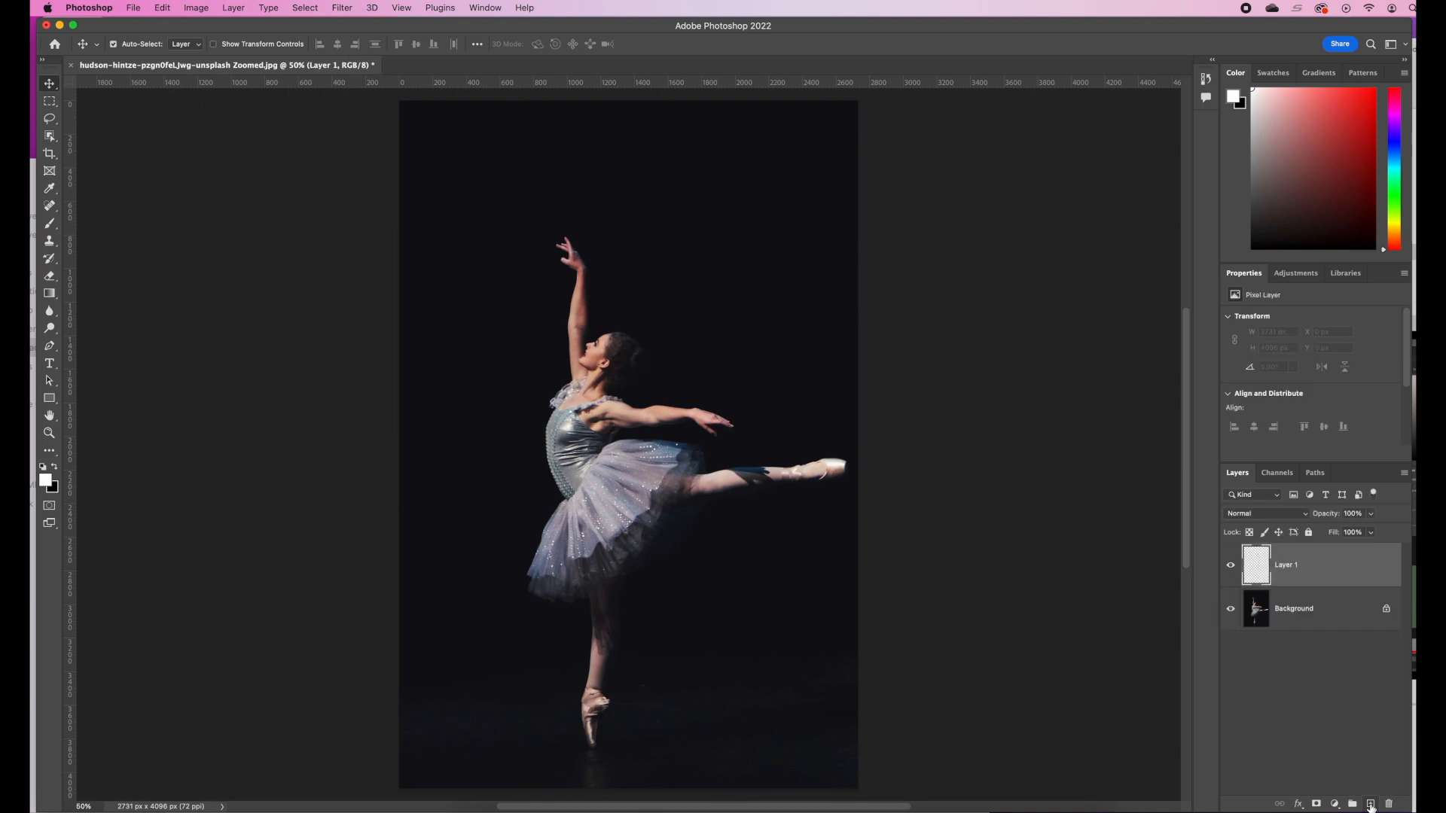
click(51, 119)
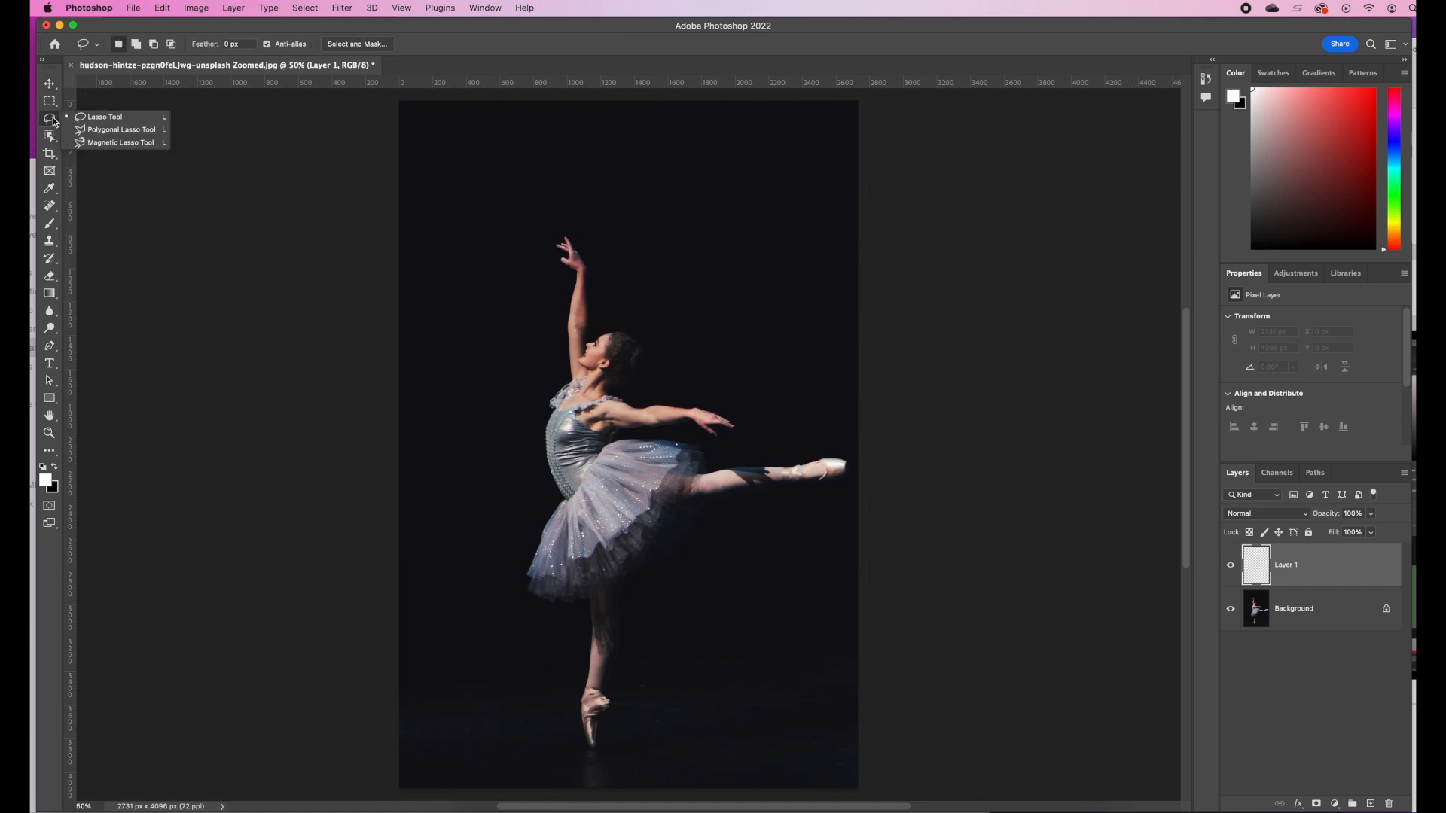
click(133, 128)
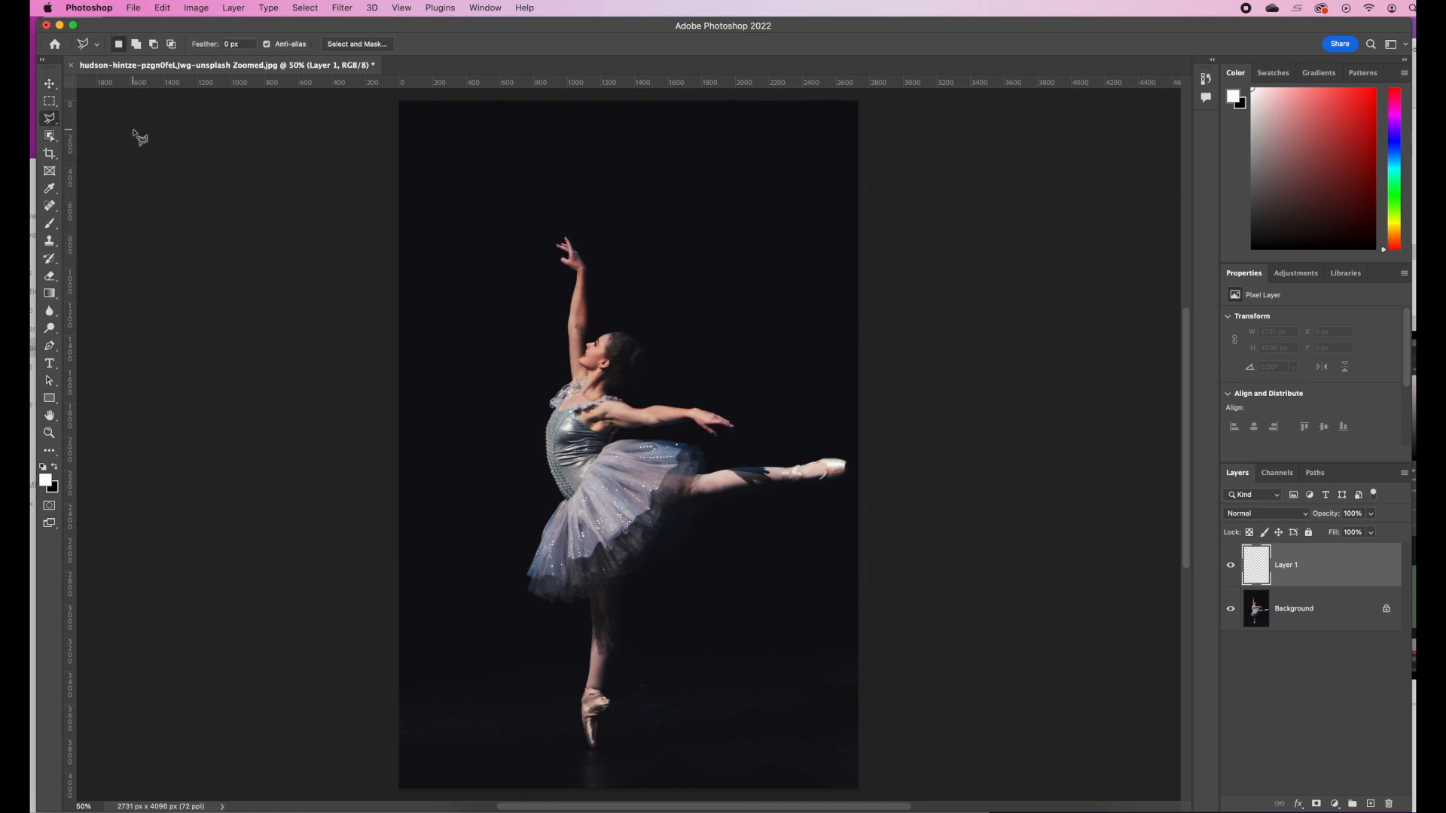
click(519, 251)
click(803, 541)
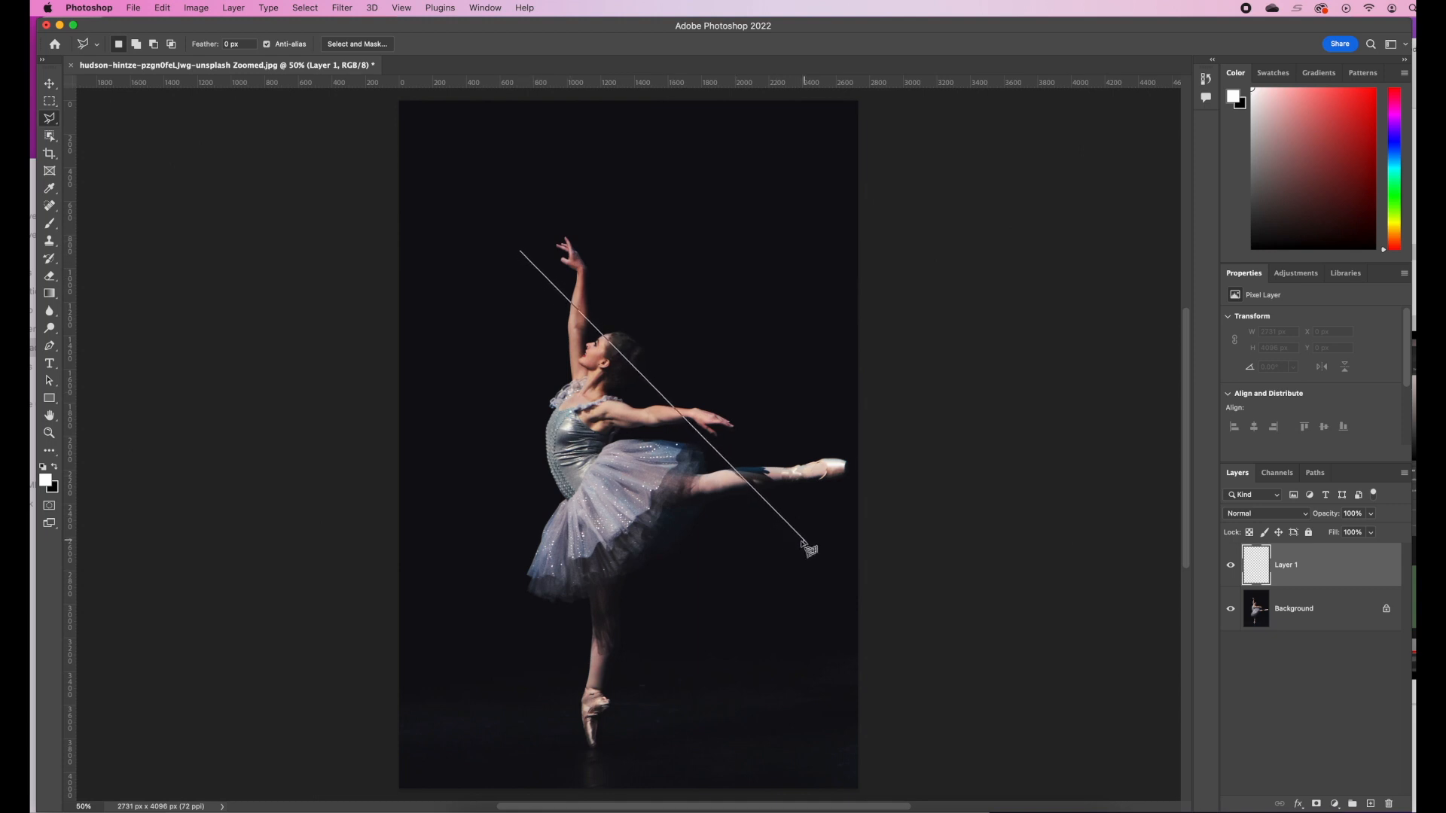
click(506, 673)
double_click(506, 674)
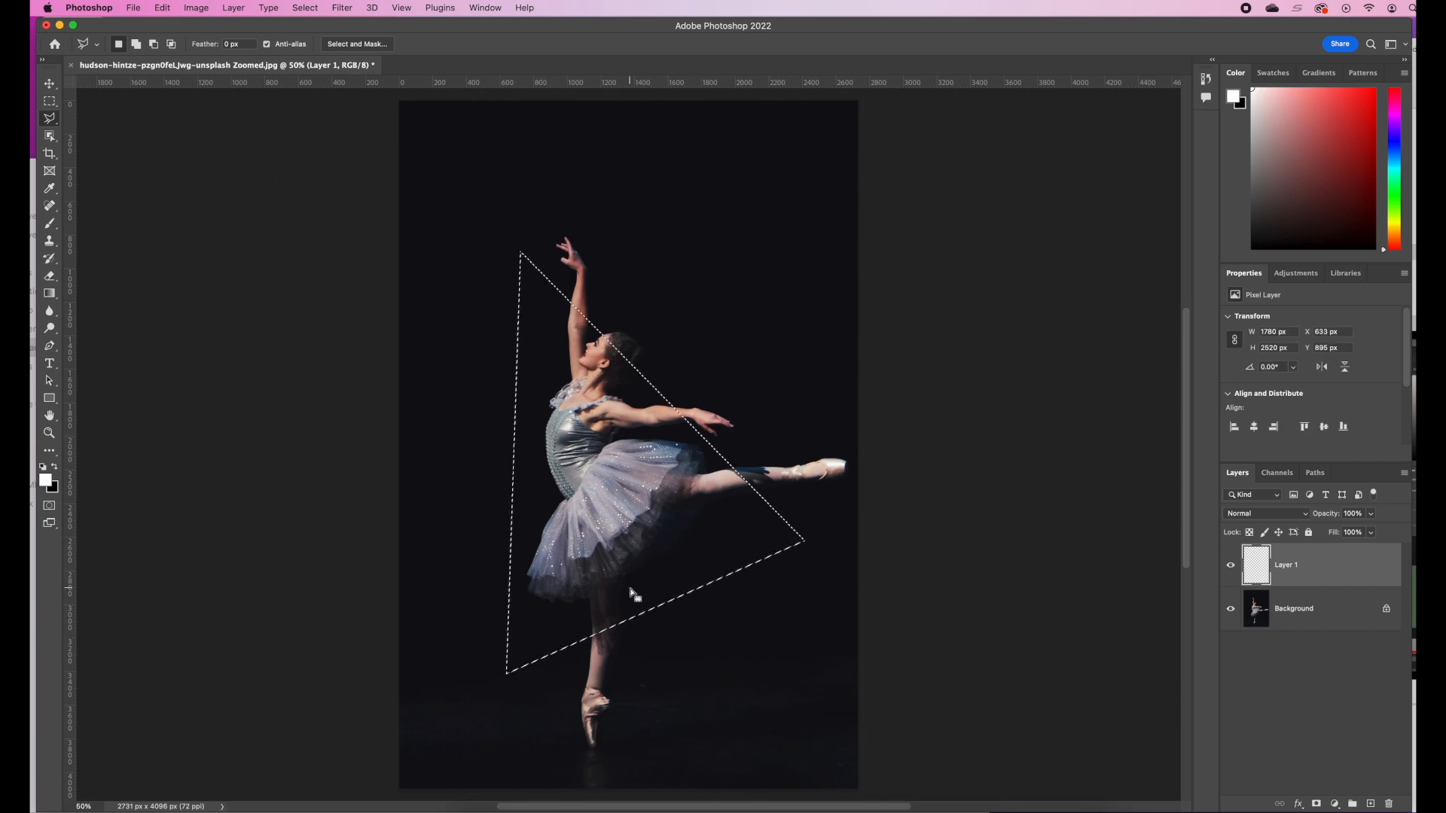
Stroke the triangular selection with a 10 px white centered line at 100% opacity and deselect it
right_click(726, 578)
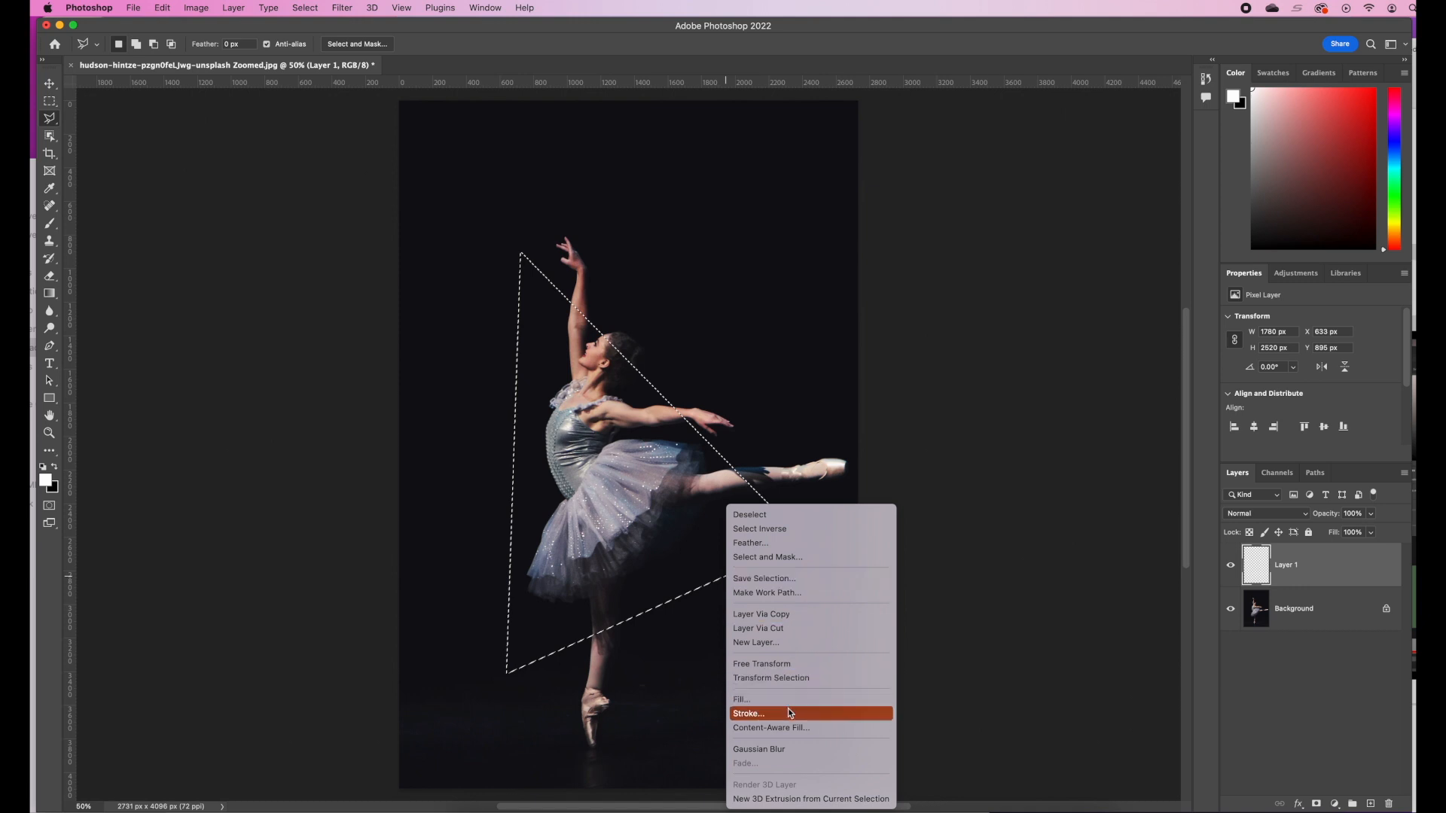
click(767, 714)
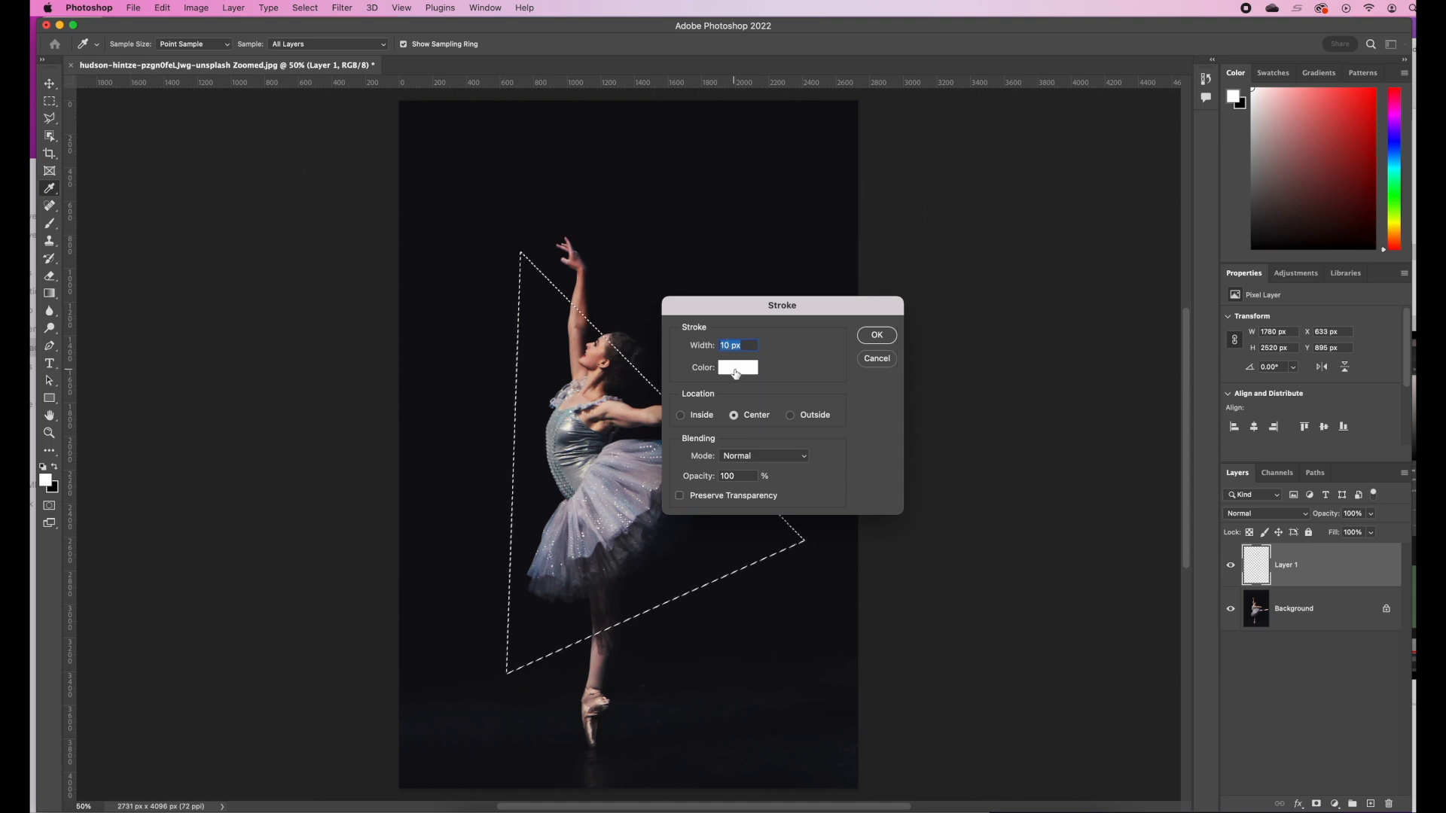
click(878, 335)
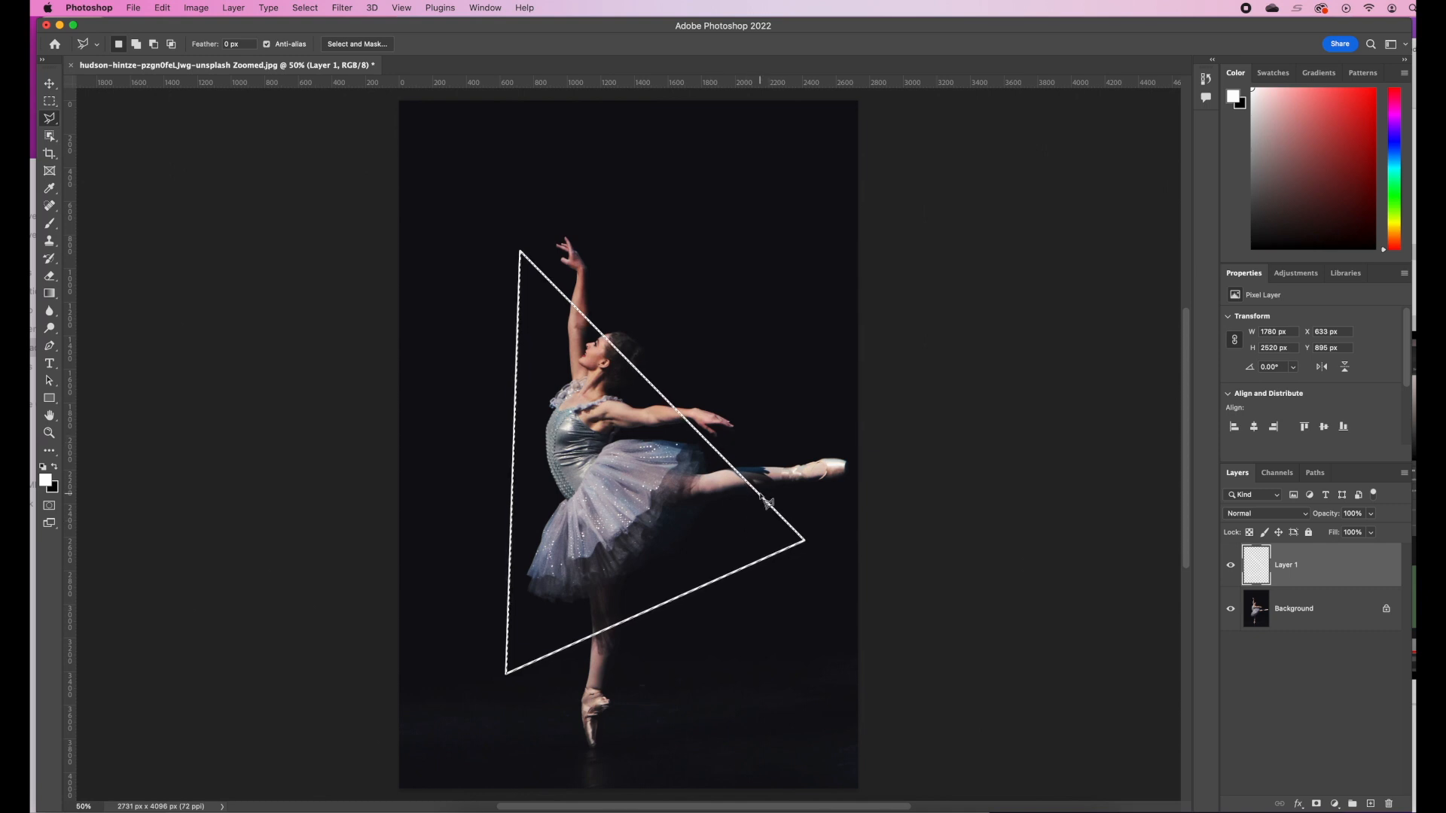
key(super+d)
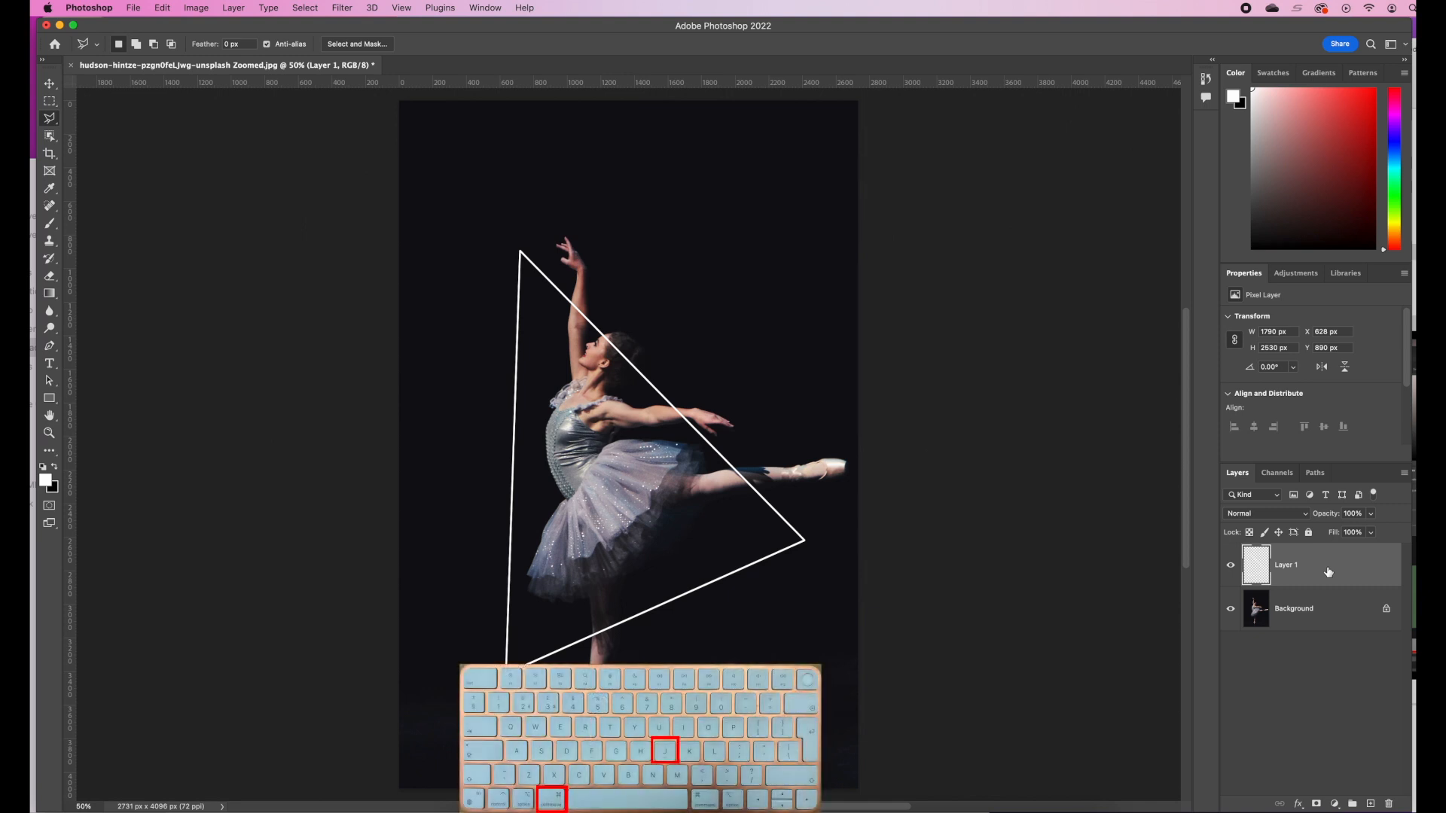
Duplicate the triangle layer and rotate the copy about 9 degrees counterclockwise with Free Transform
key(super+j)
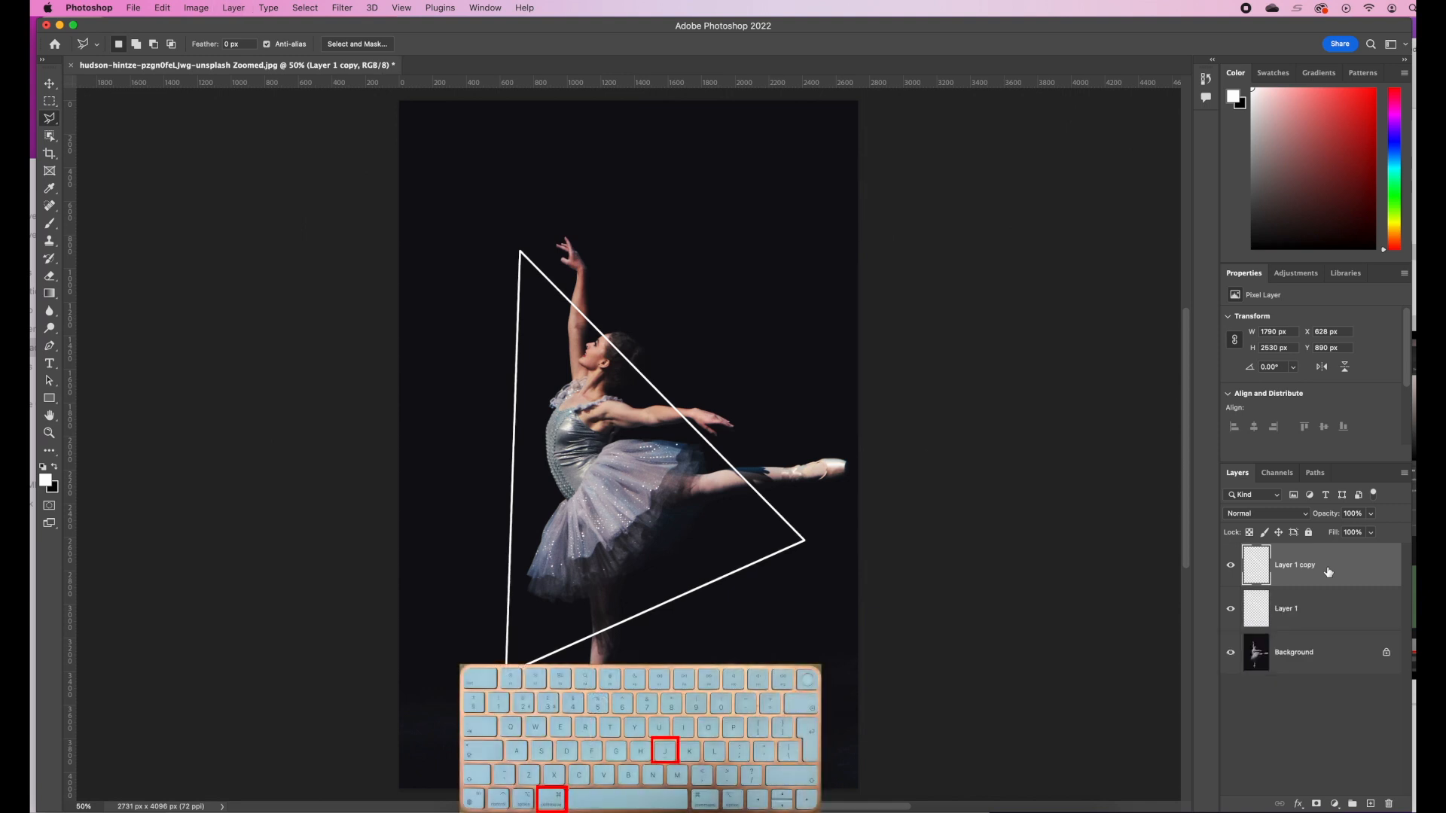
key(super+t)
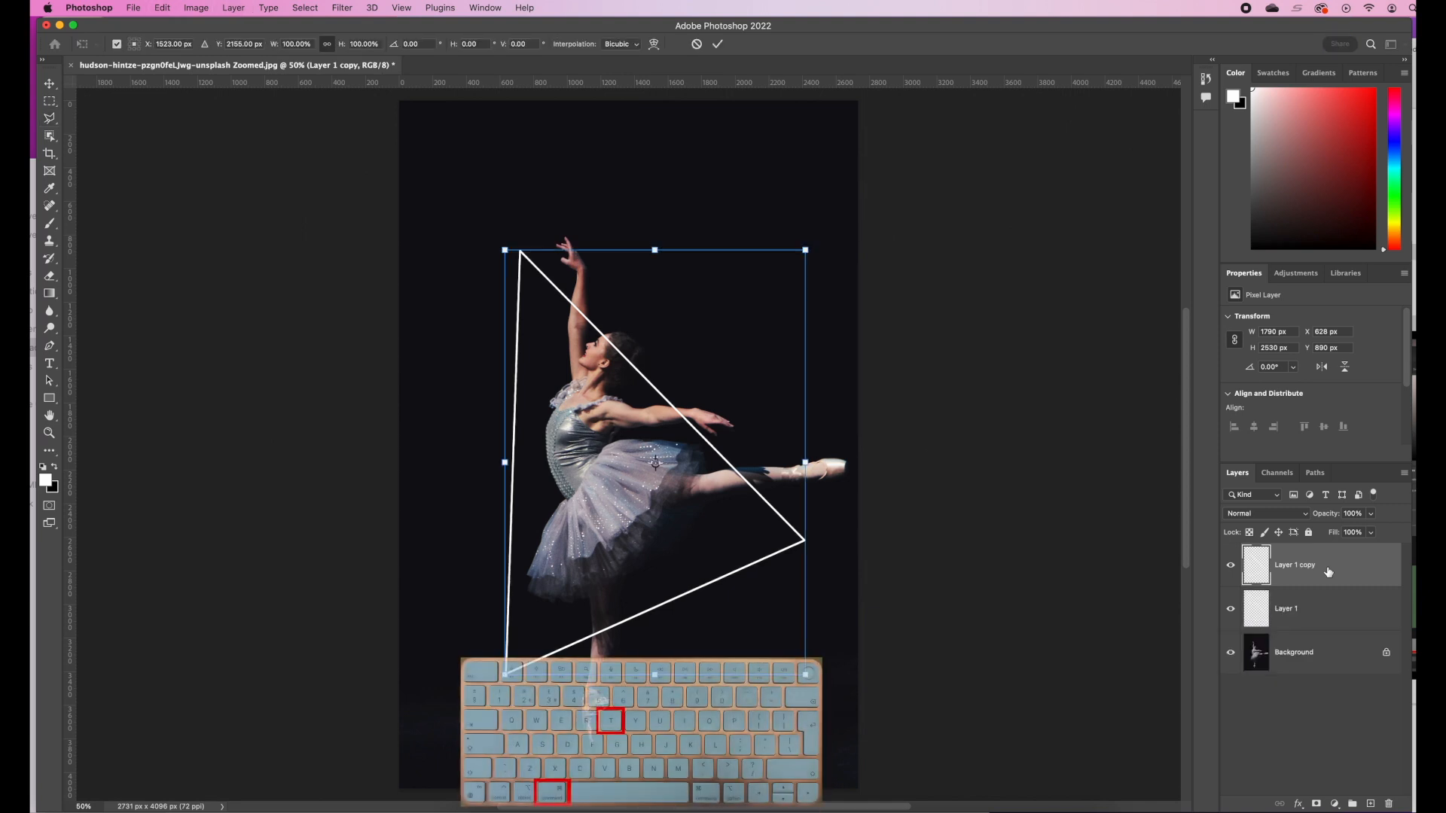
drag(833, 295, 804, 267)
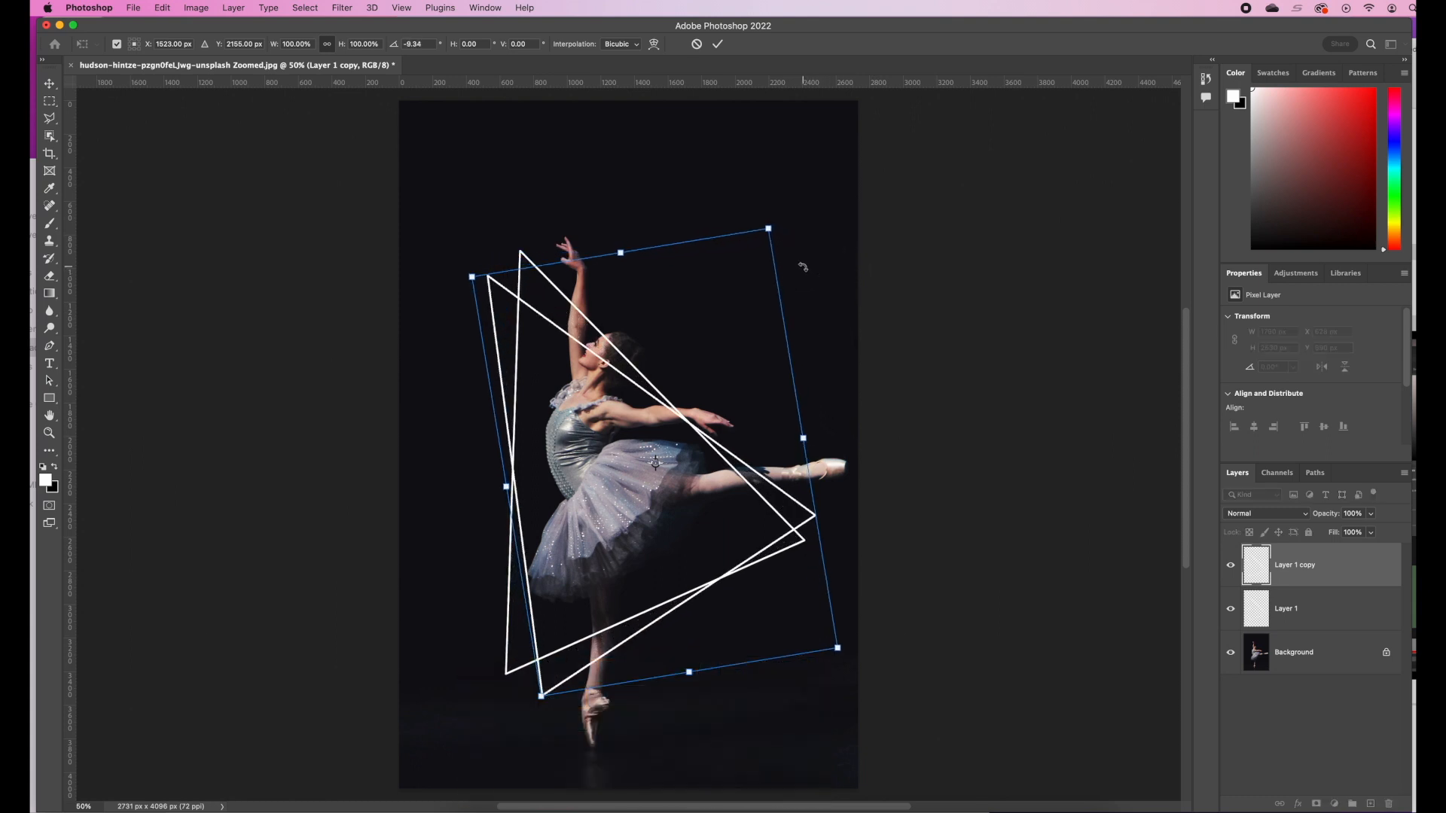
key(Return)
key(l)
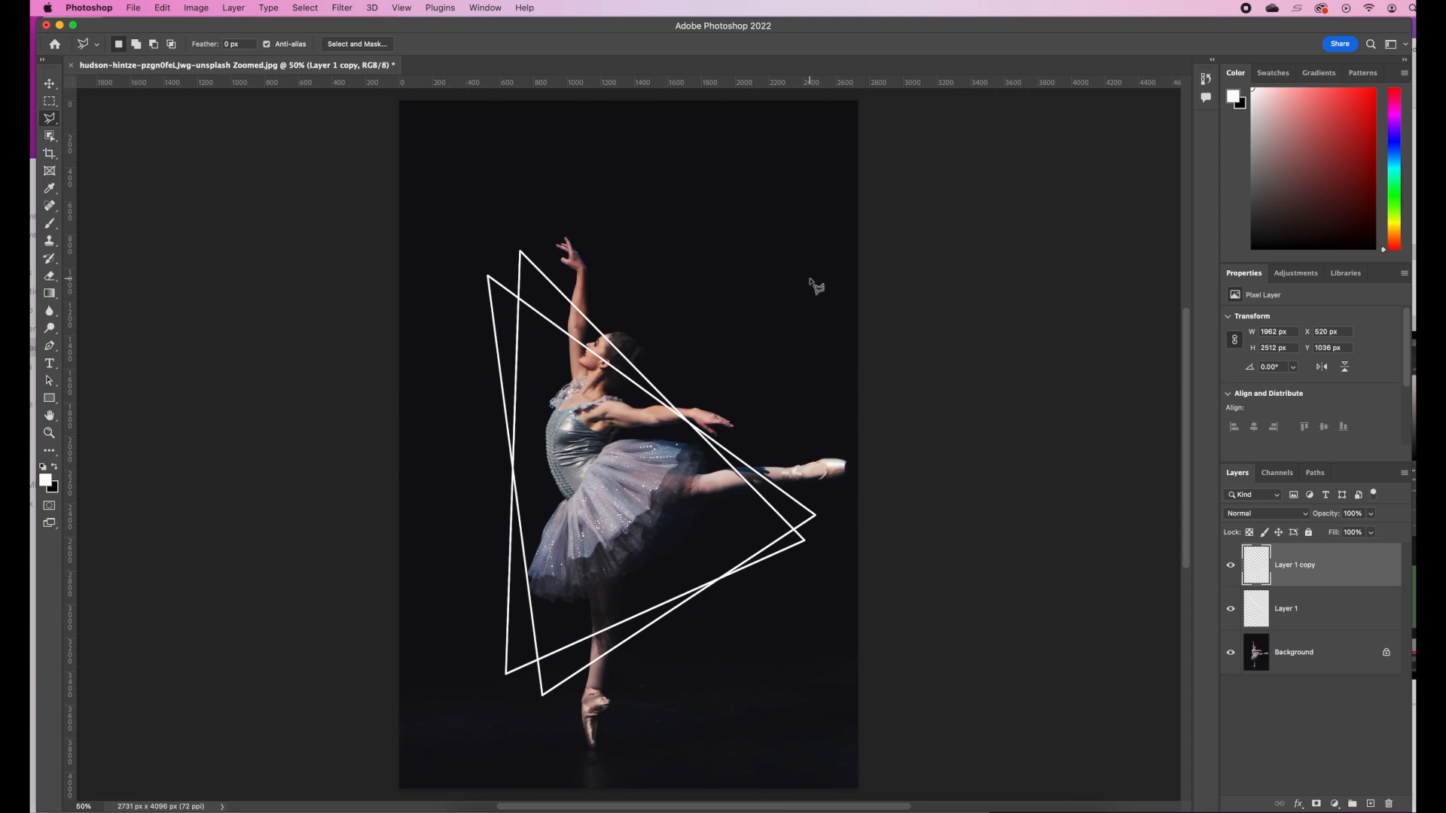
Duplicate the rotated triangle layer and rotate the new copy further counterclockwise to form a third triangle
key(super+j)
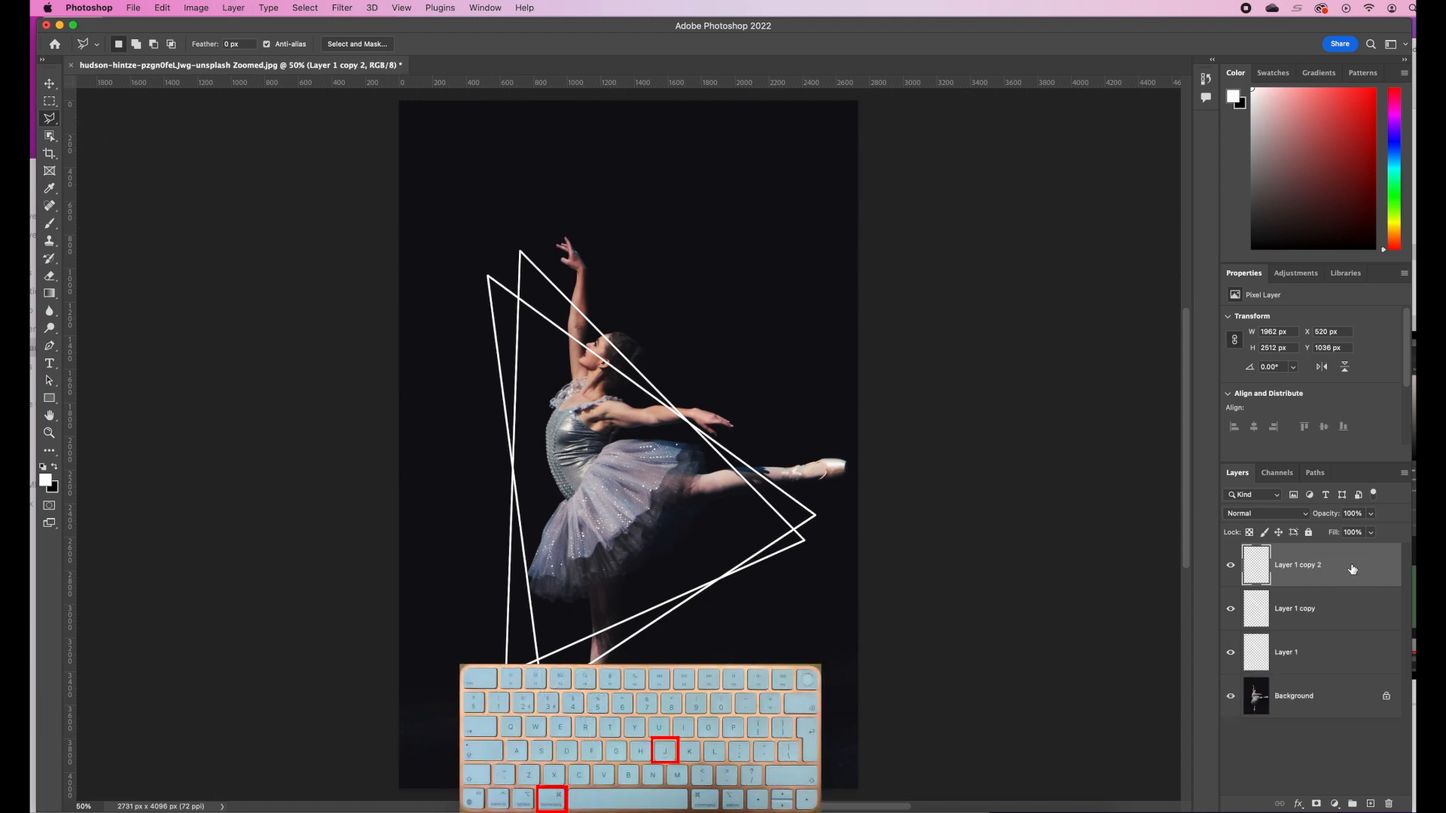
key(super+t)
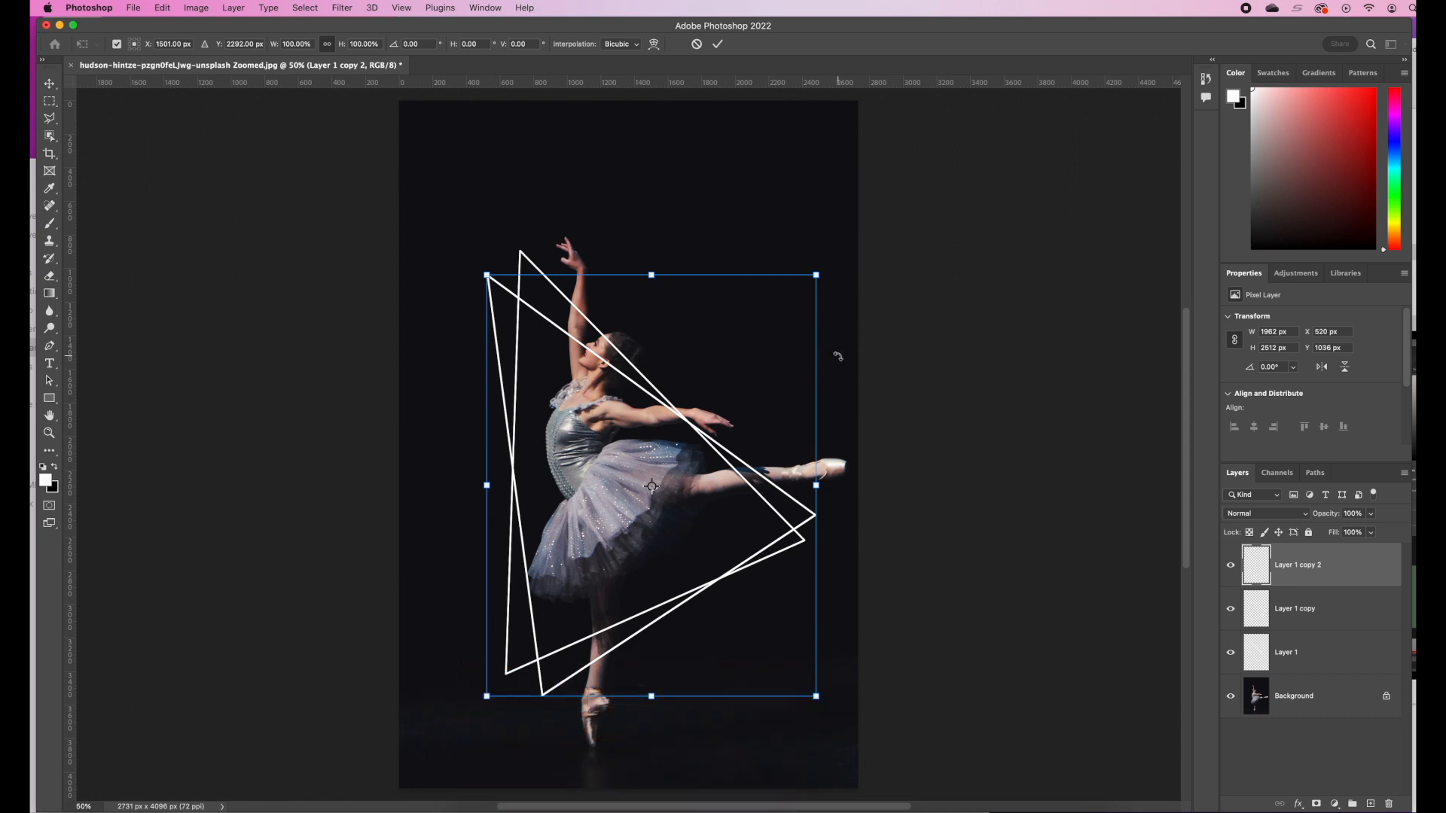
drag(833, 349, 797, 325)
key(Return)
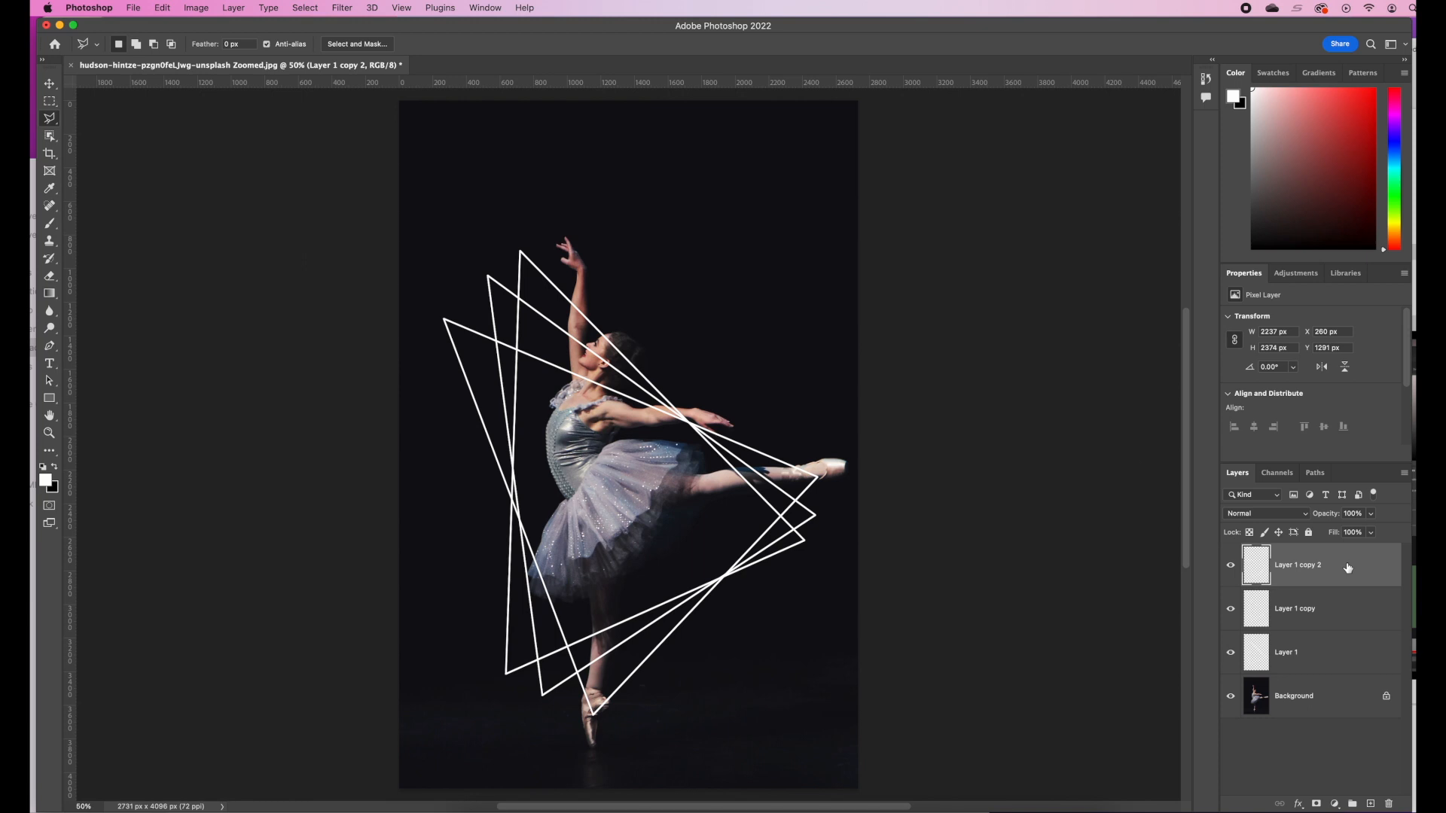
Group the three triangle outline layers and check the group by hiding and showing it
shift+click(1344, 661)
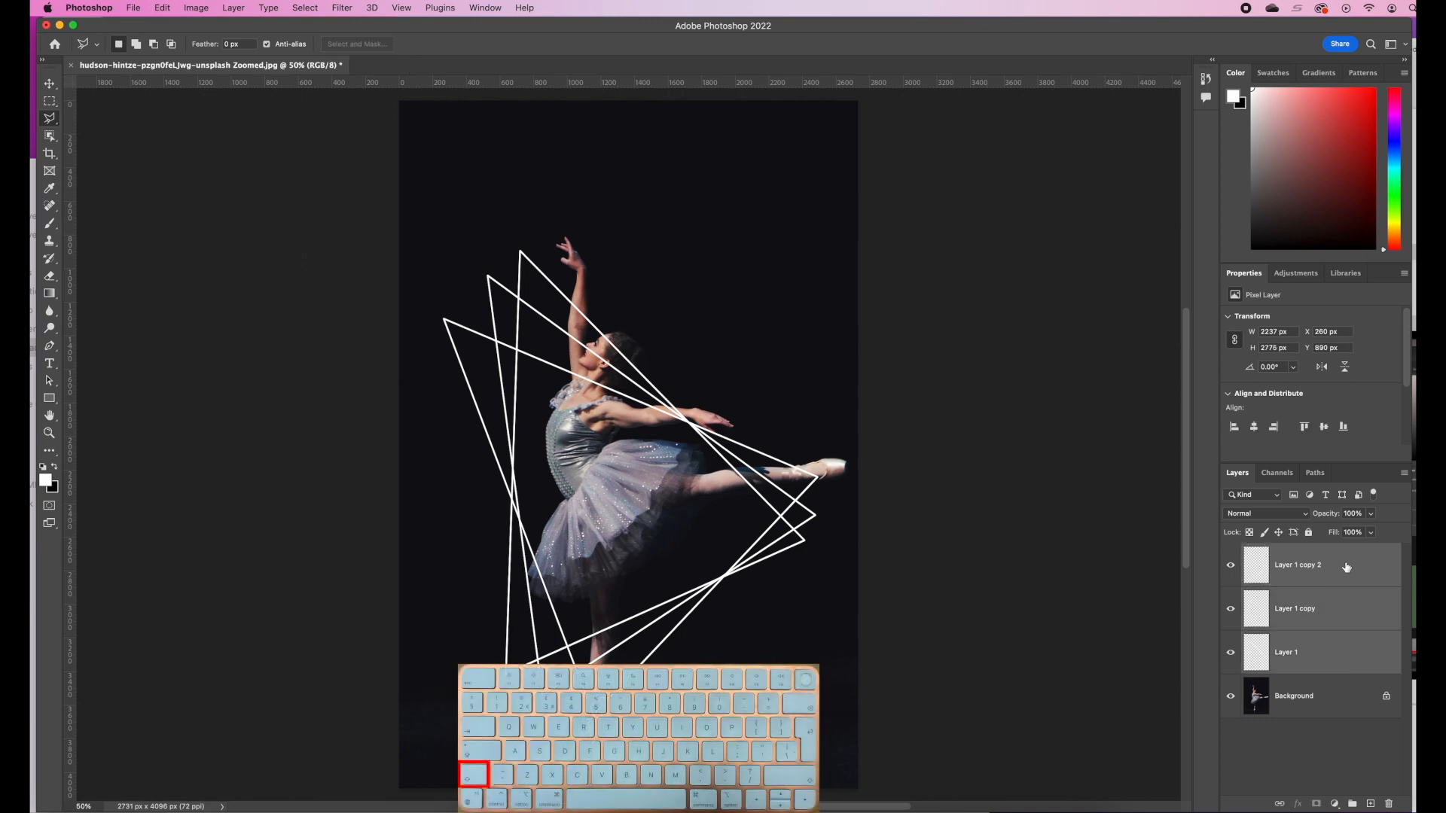
drag(1368, 660, 1353, 803)
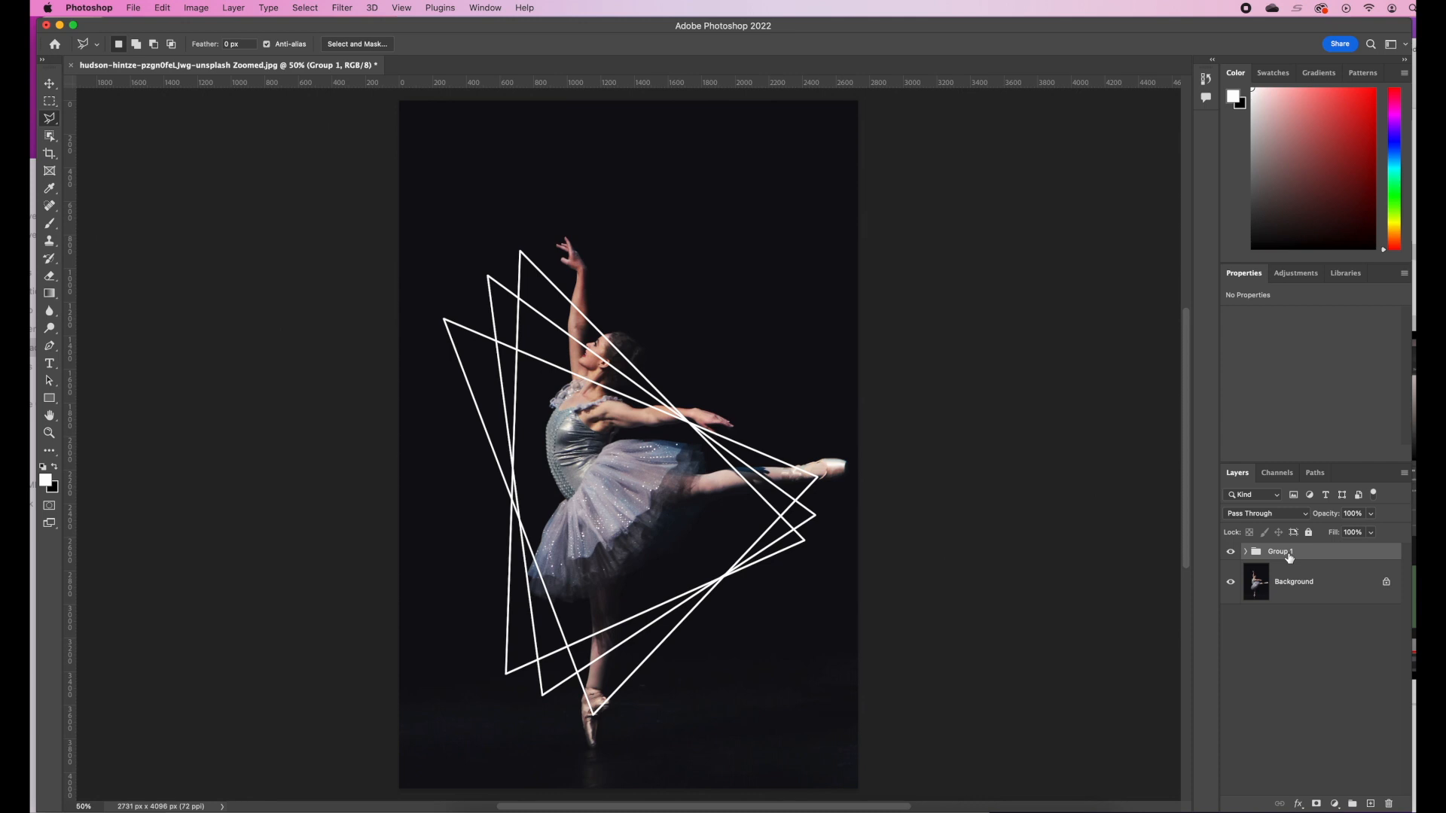
click(1230, 552)
click(1232, 554)
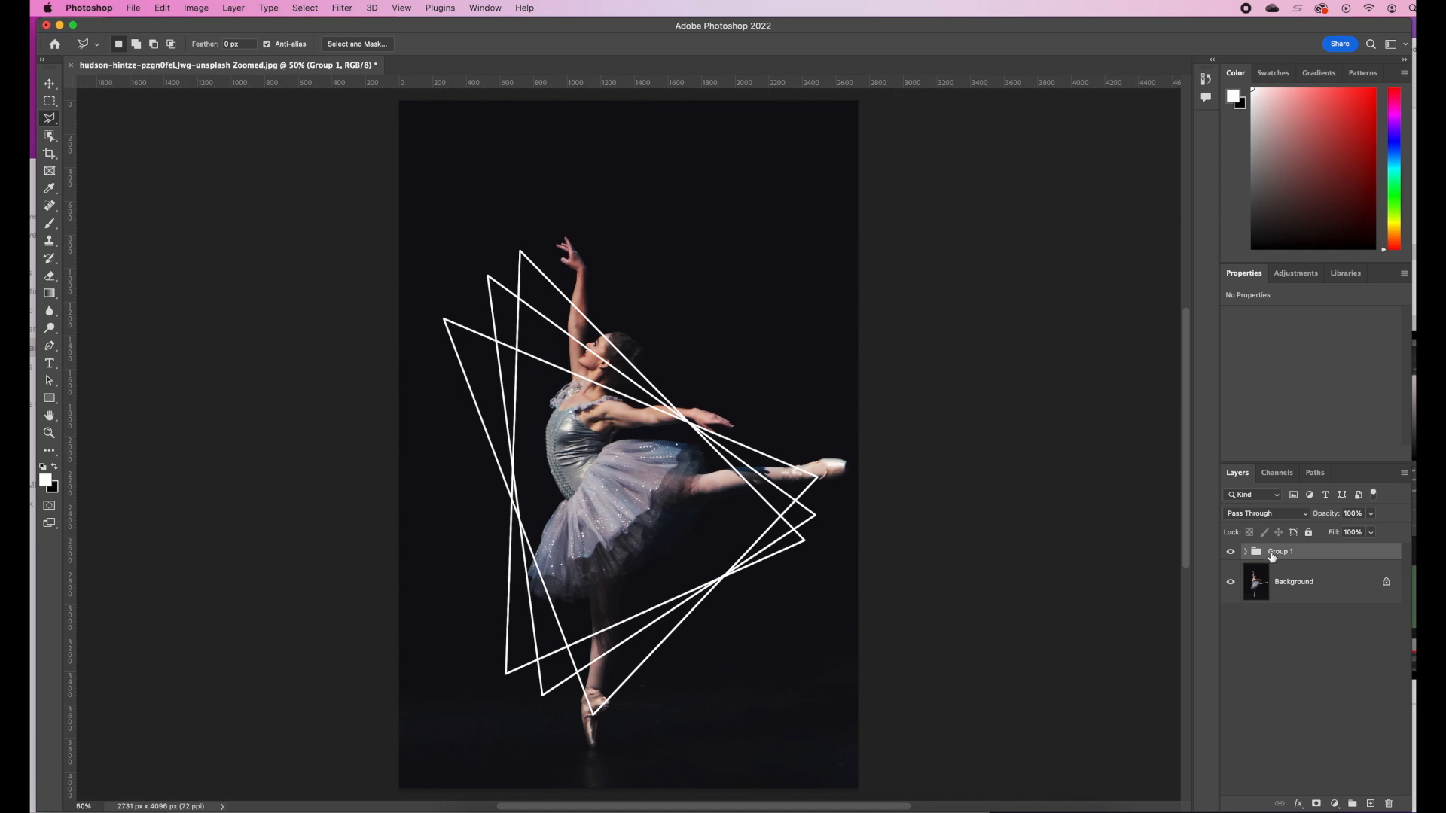
Duplicate the Background layer and move the copy above the triangle group
click(1328, 585)
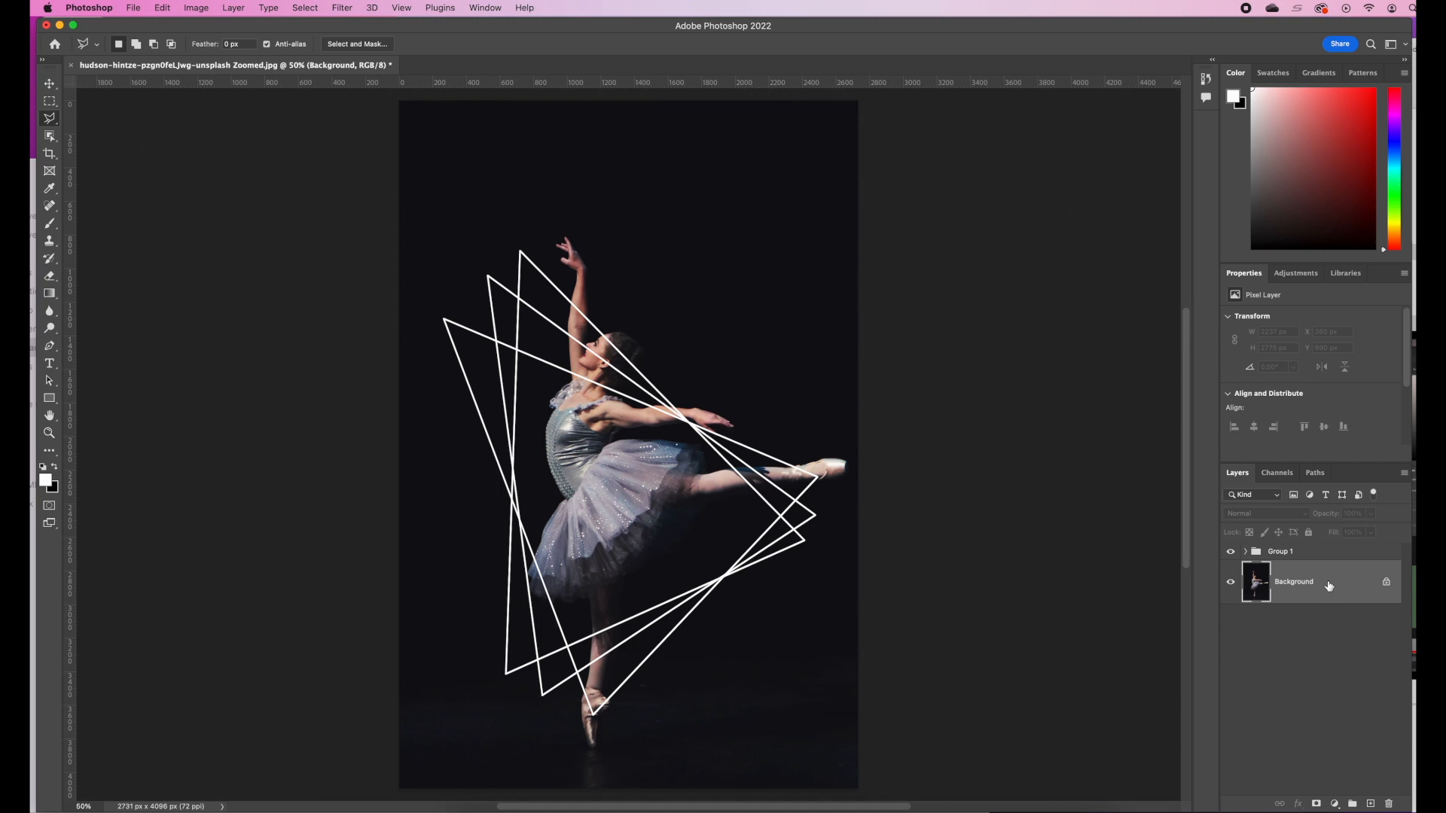
key(super+j)
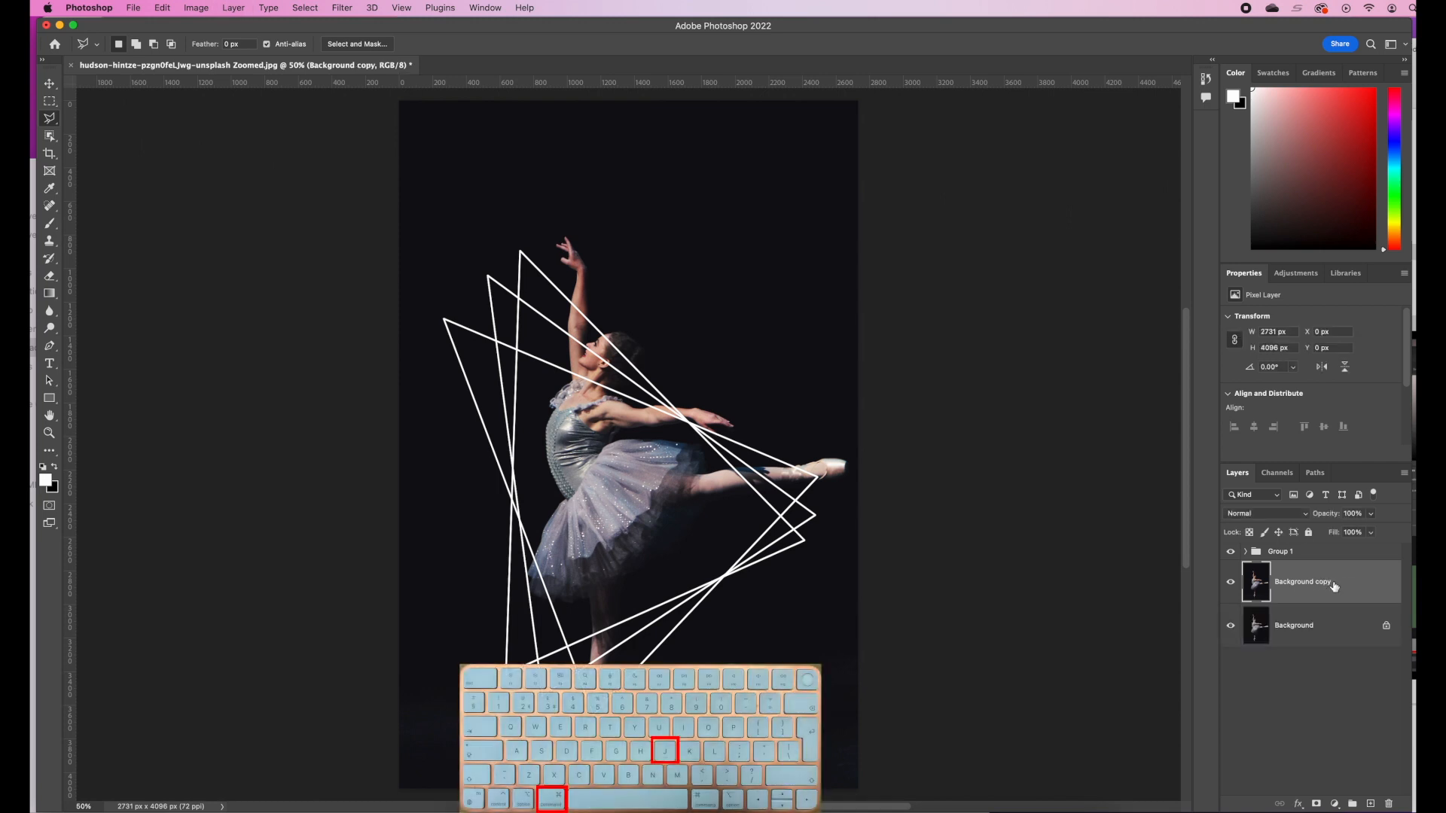
drag(1333, 585, 1327, 543)
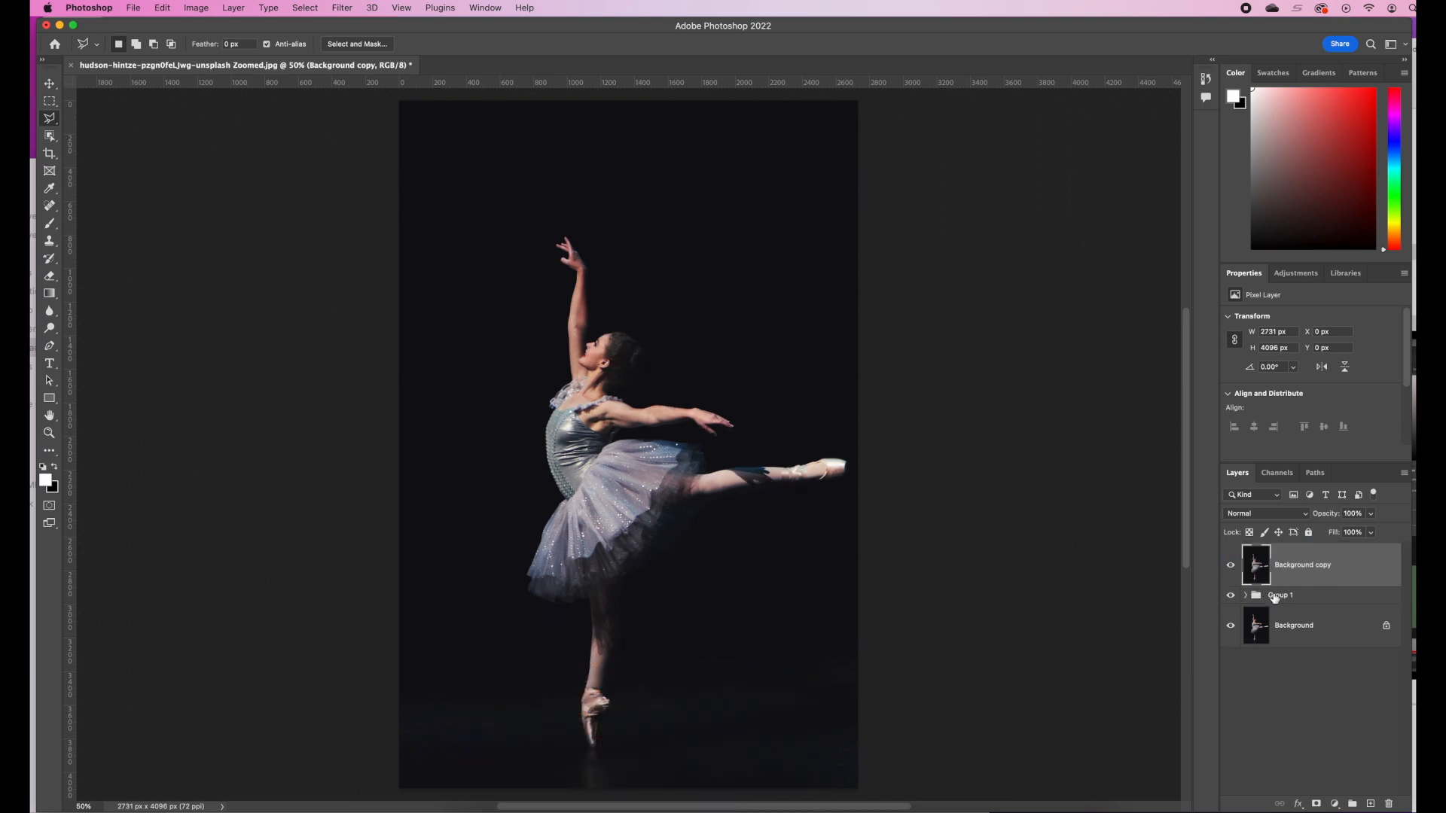
Select the whole dancer with the Object Selection tool and mask the Background copy layer to that selection
click(53, 139)
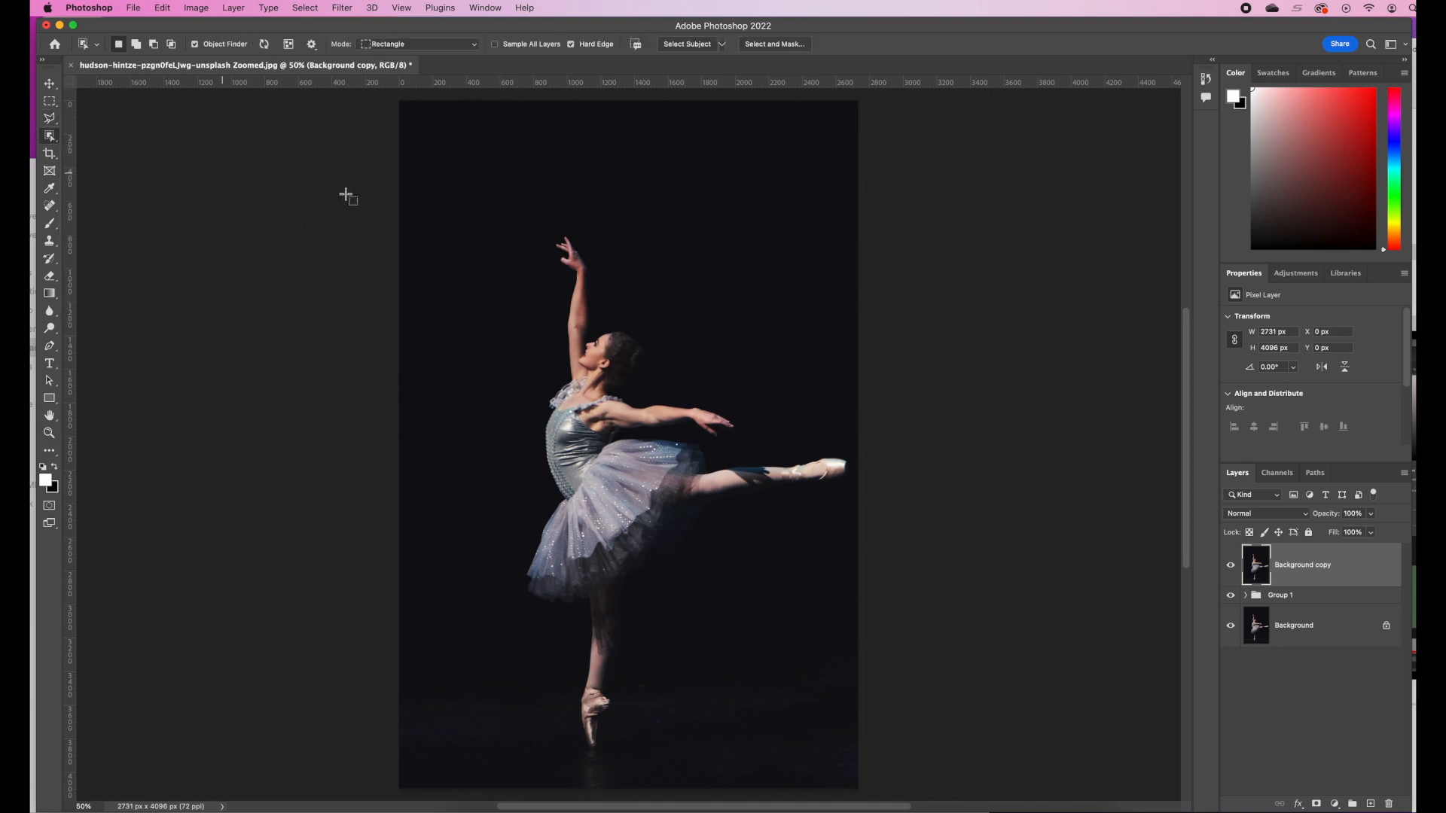
drag(467, 209, 870, 764)
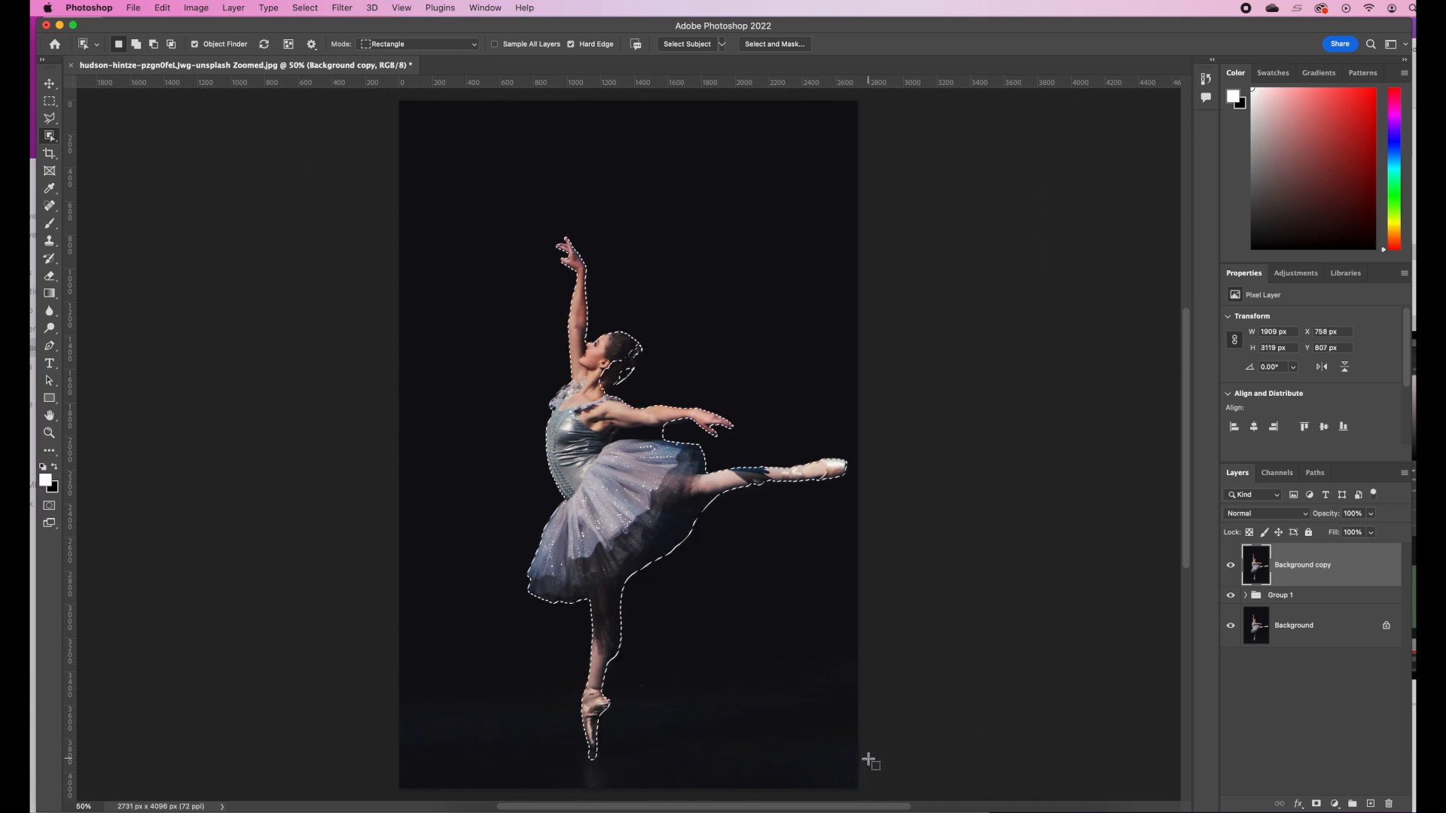
click(1318, 805)
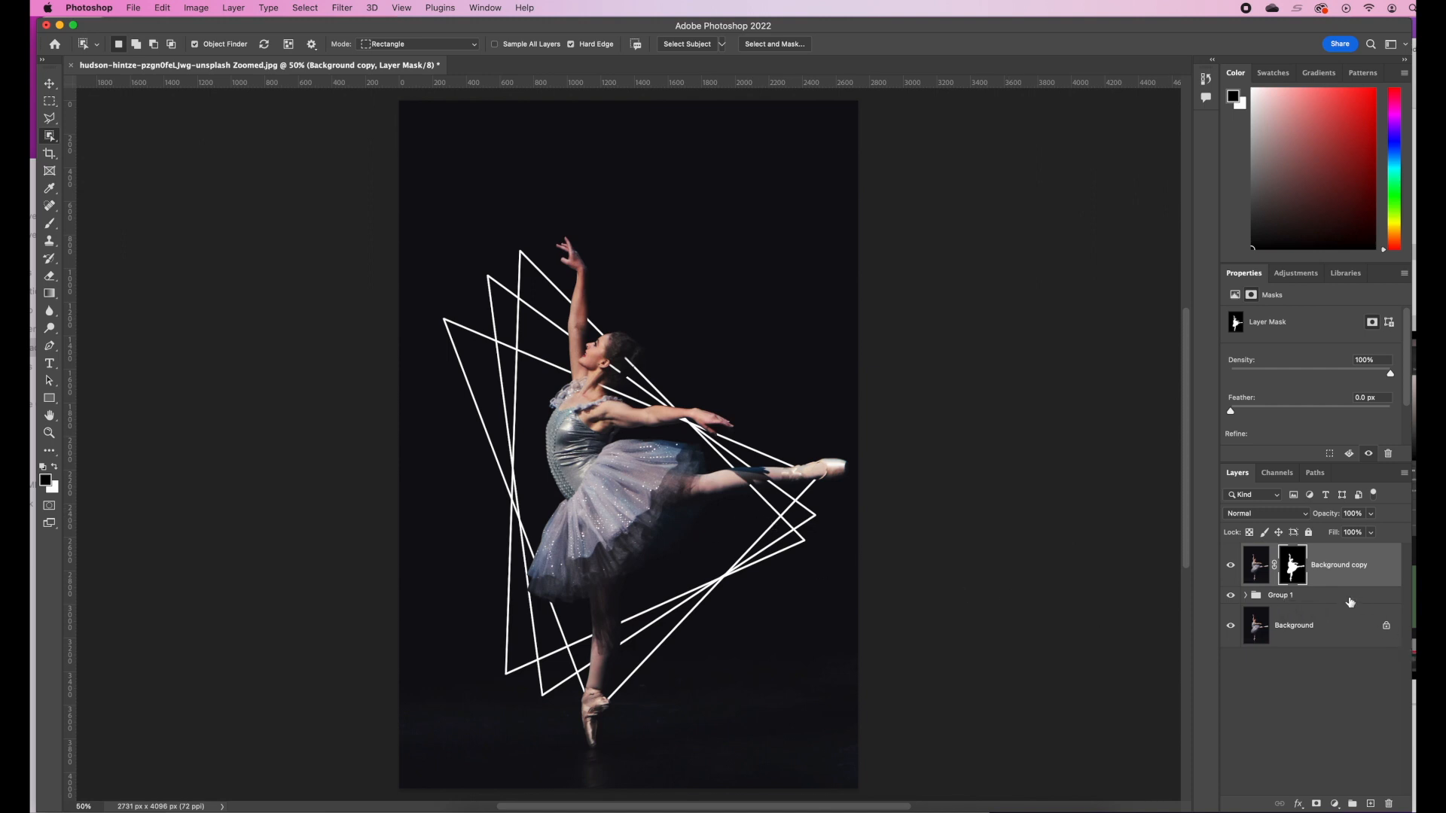
Add a Gradient fill layer directly above the triangle group using the pink, orange and navy preset from Purples
click(1345, 599)
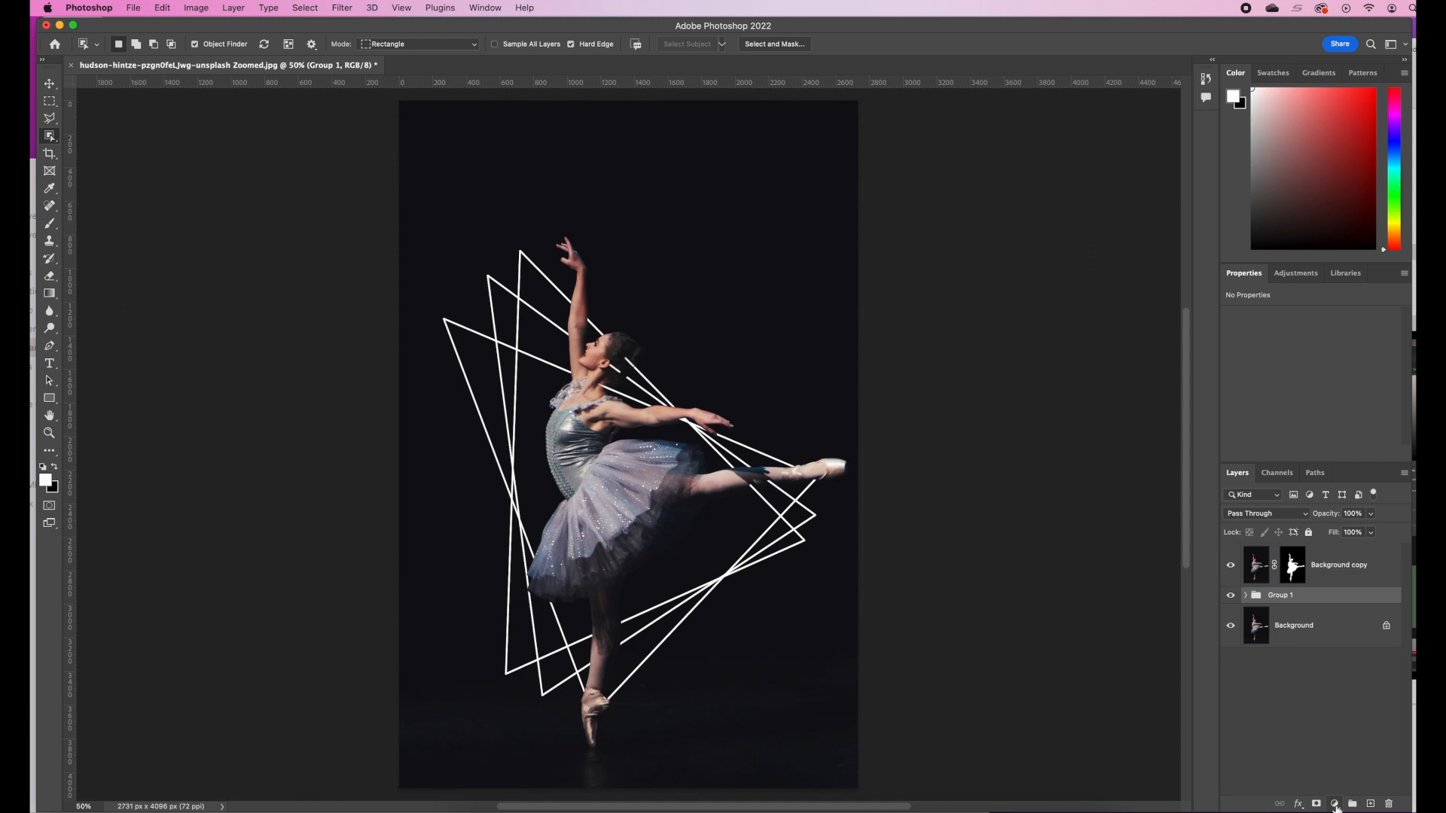
click(1335, 805)
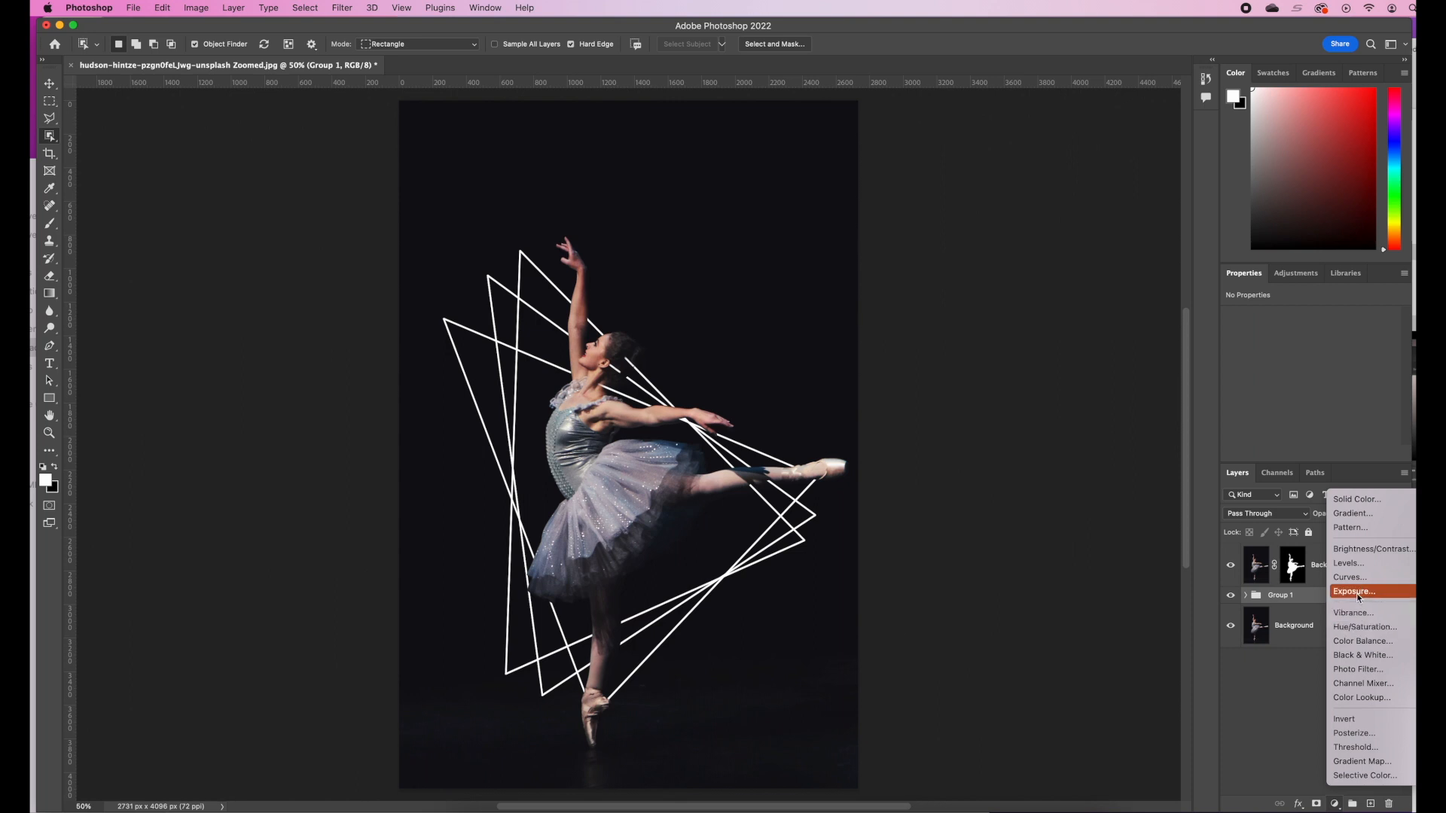
click(1369, 514)
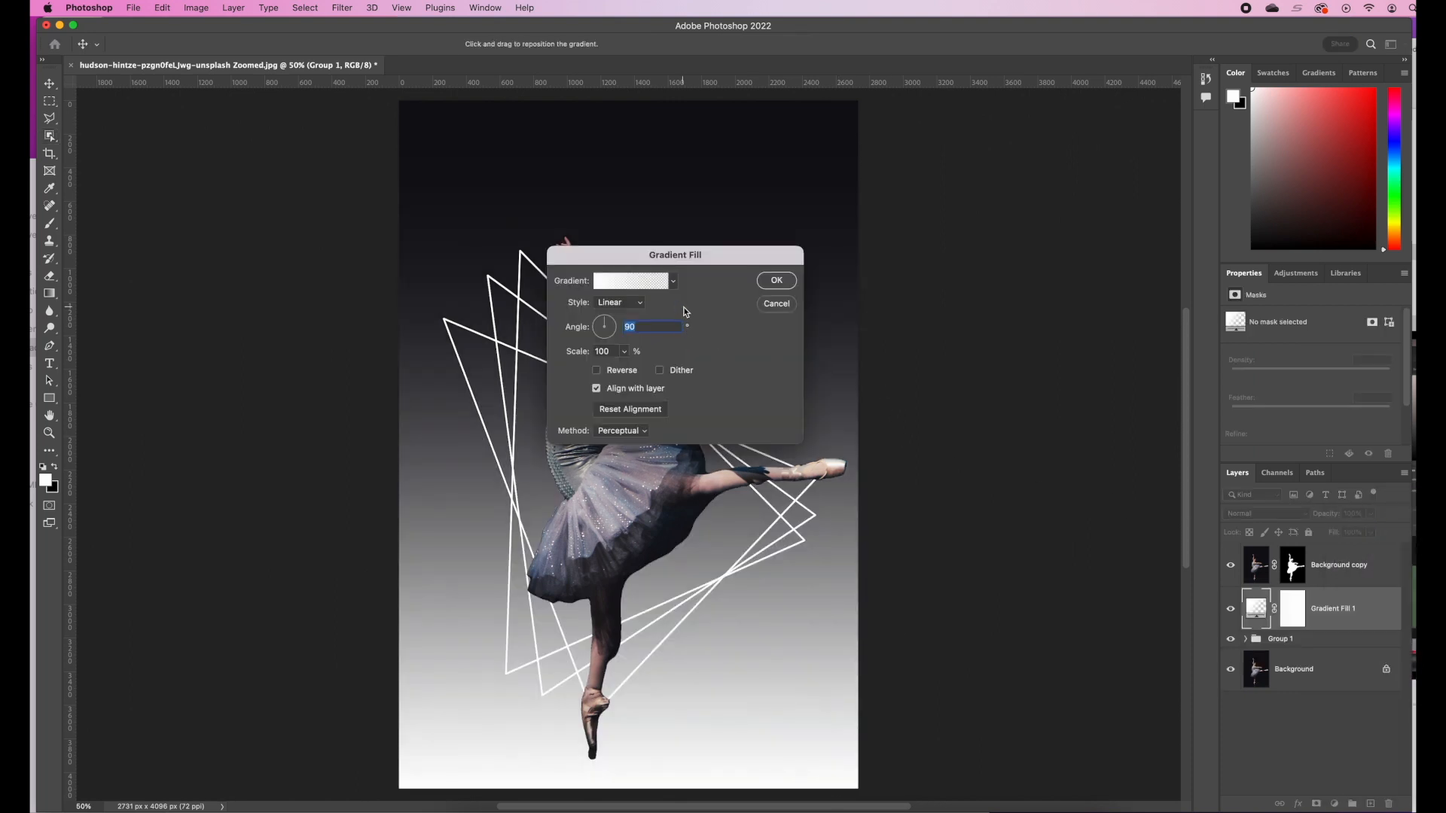
click(675, 282)
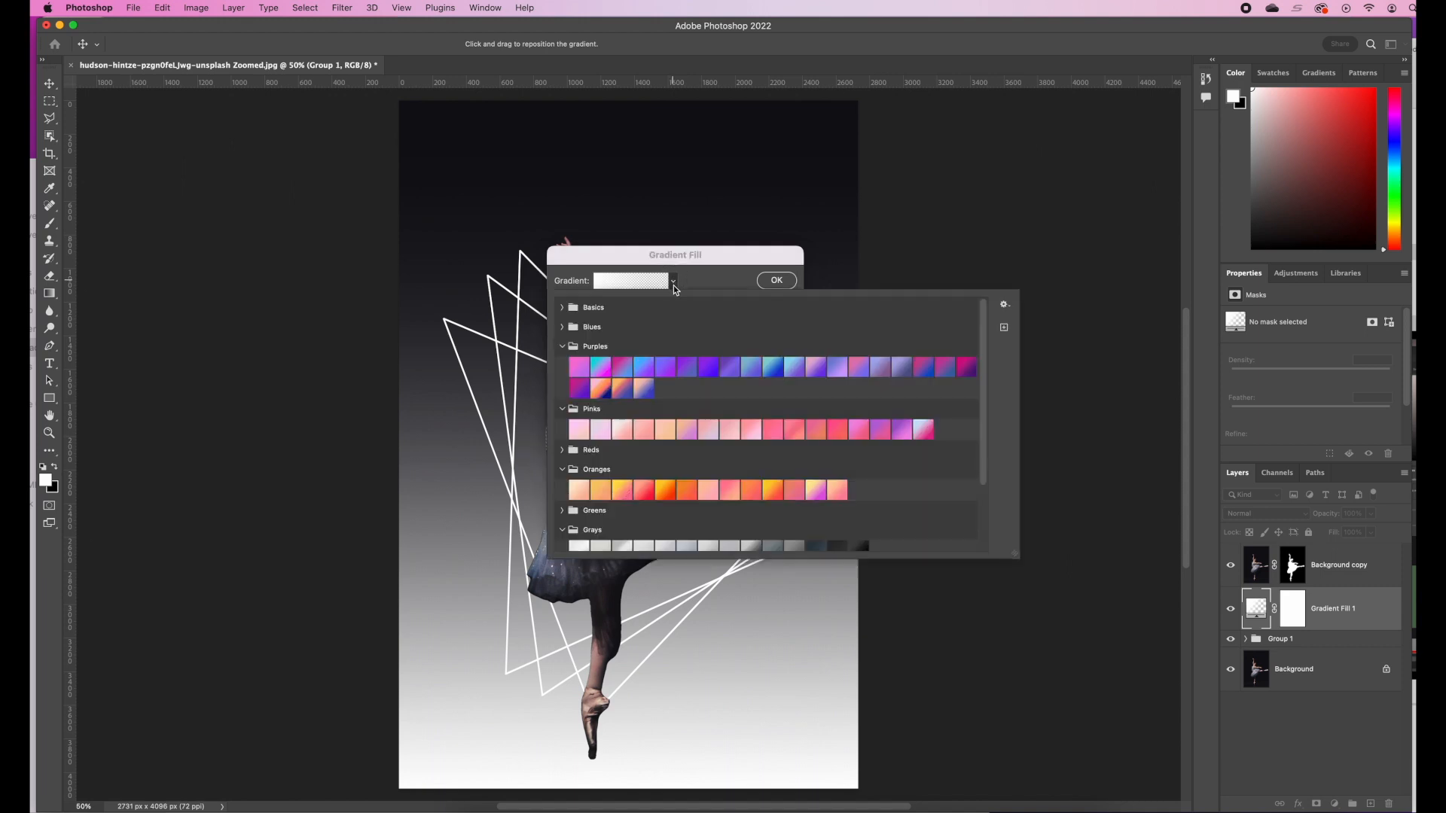
click(601, 389)
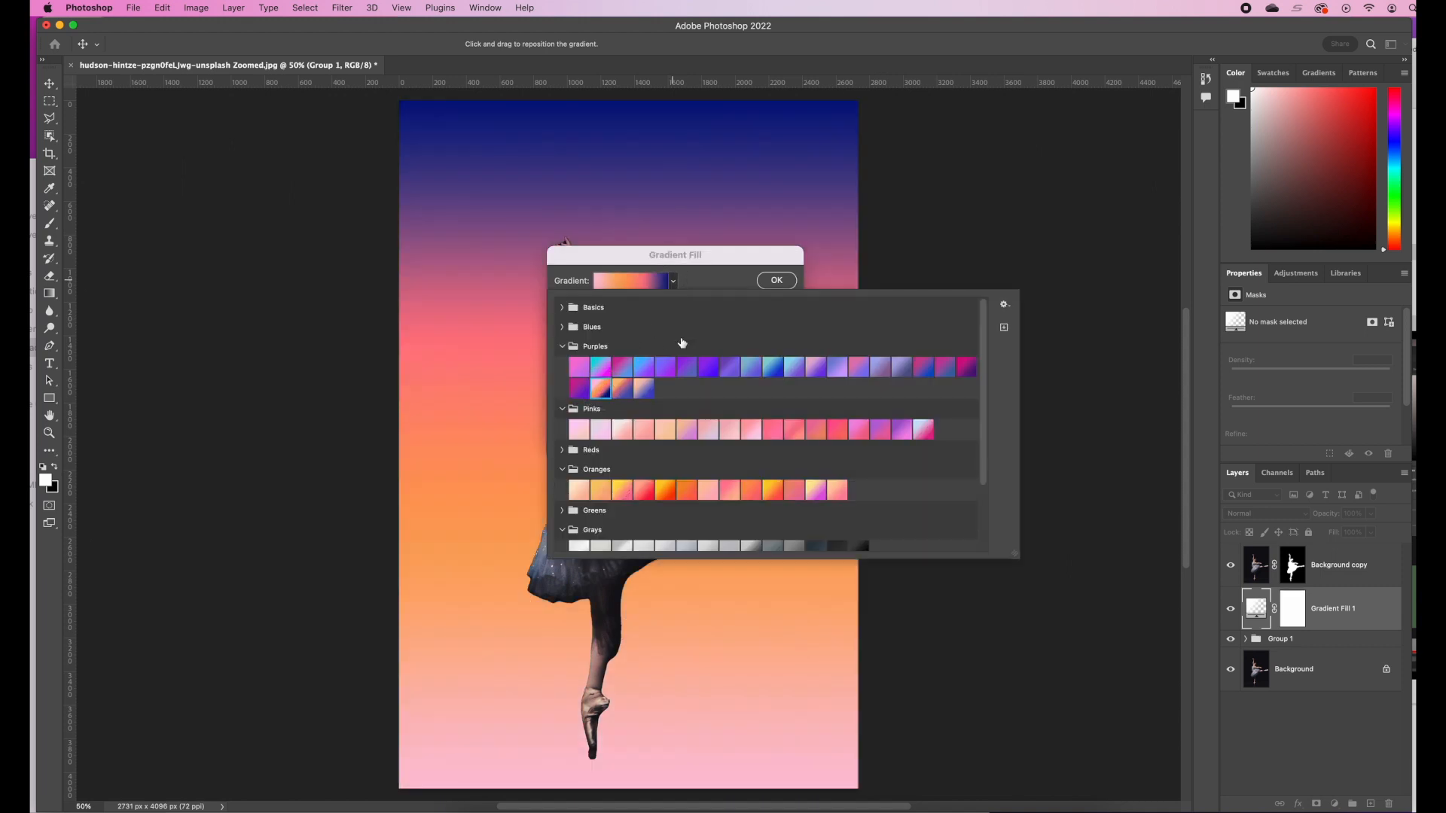
click(648, 254)
drag(648, 255, 942, 260)
click(1073, 291)
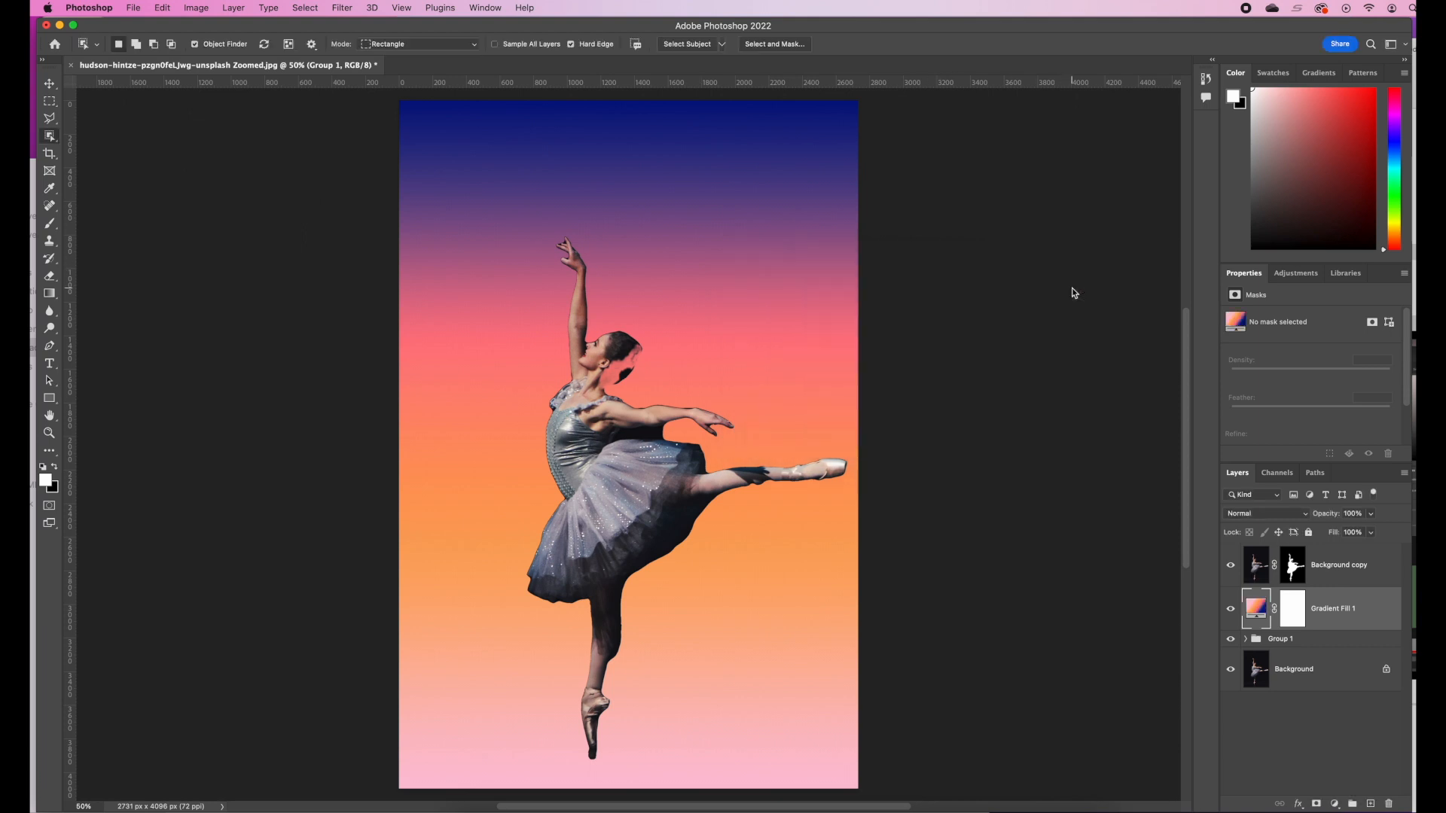
Try purple, orange and green presets on the gradient fill and apply the teal-to-violet preset from Purples
double_click(1259, 610)
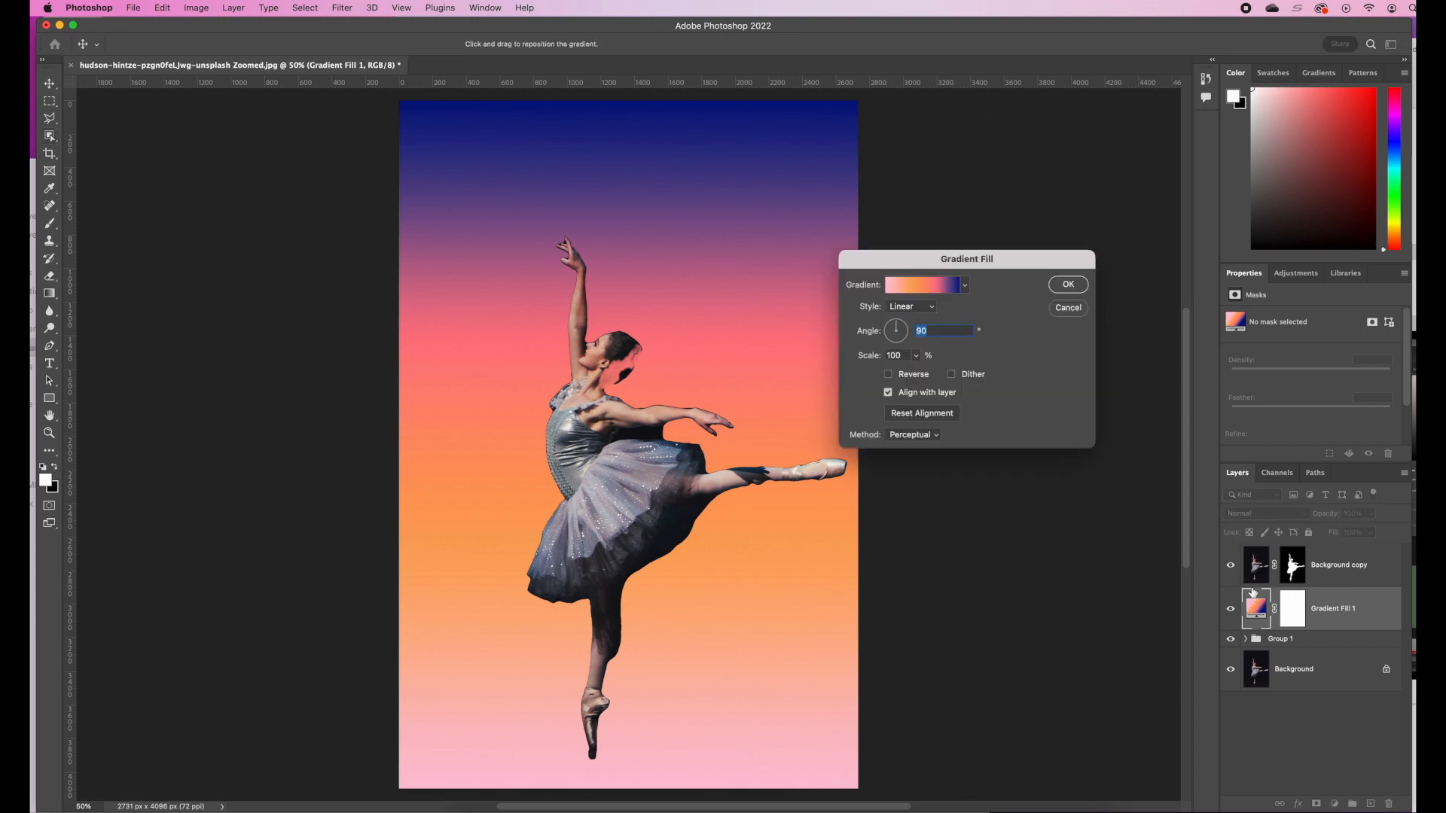
click(966, 286)
click(958, 374)
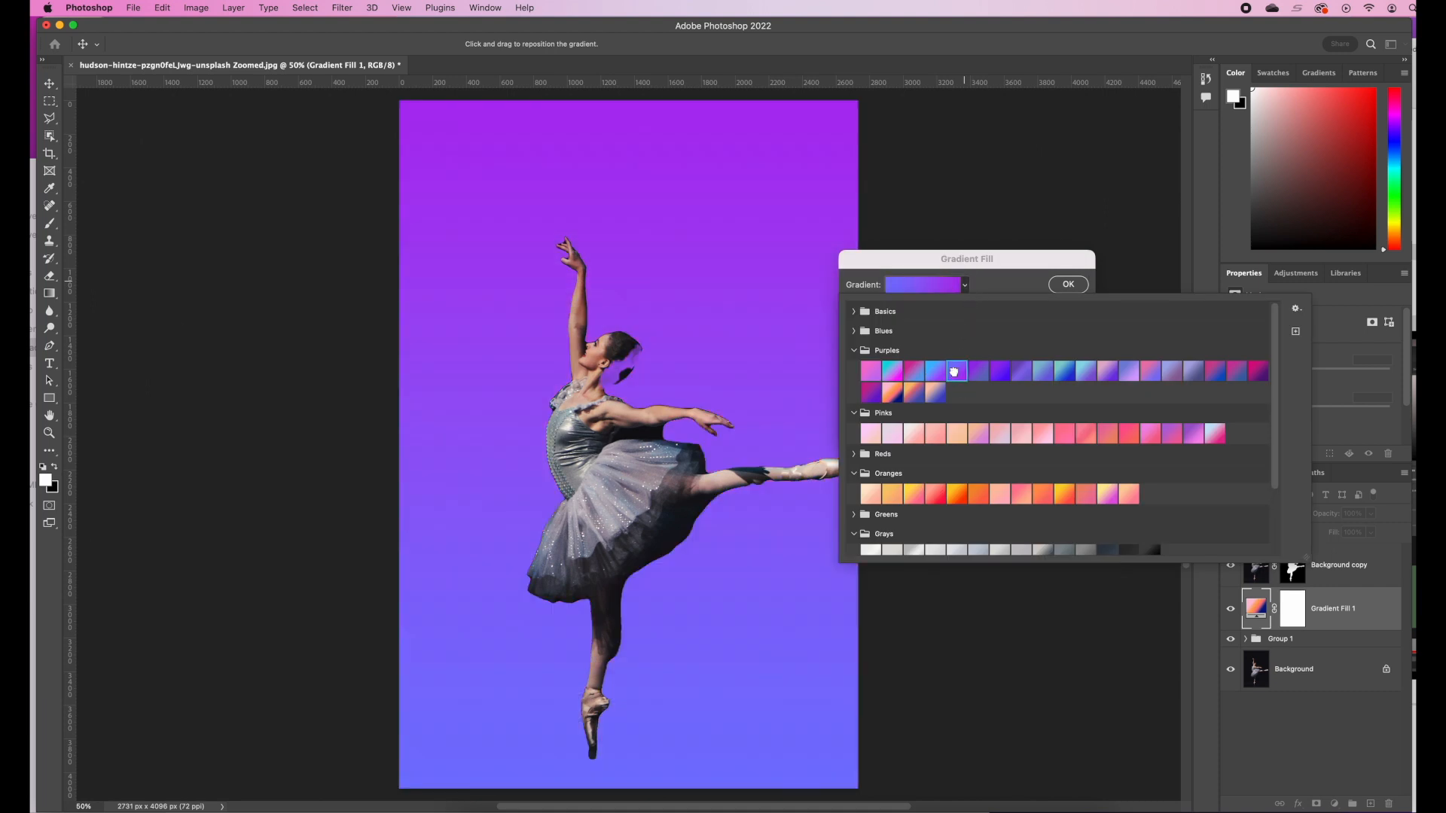
click(966, 496)
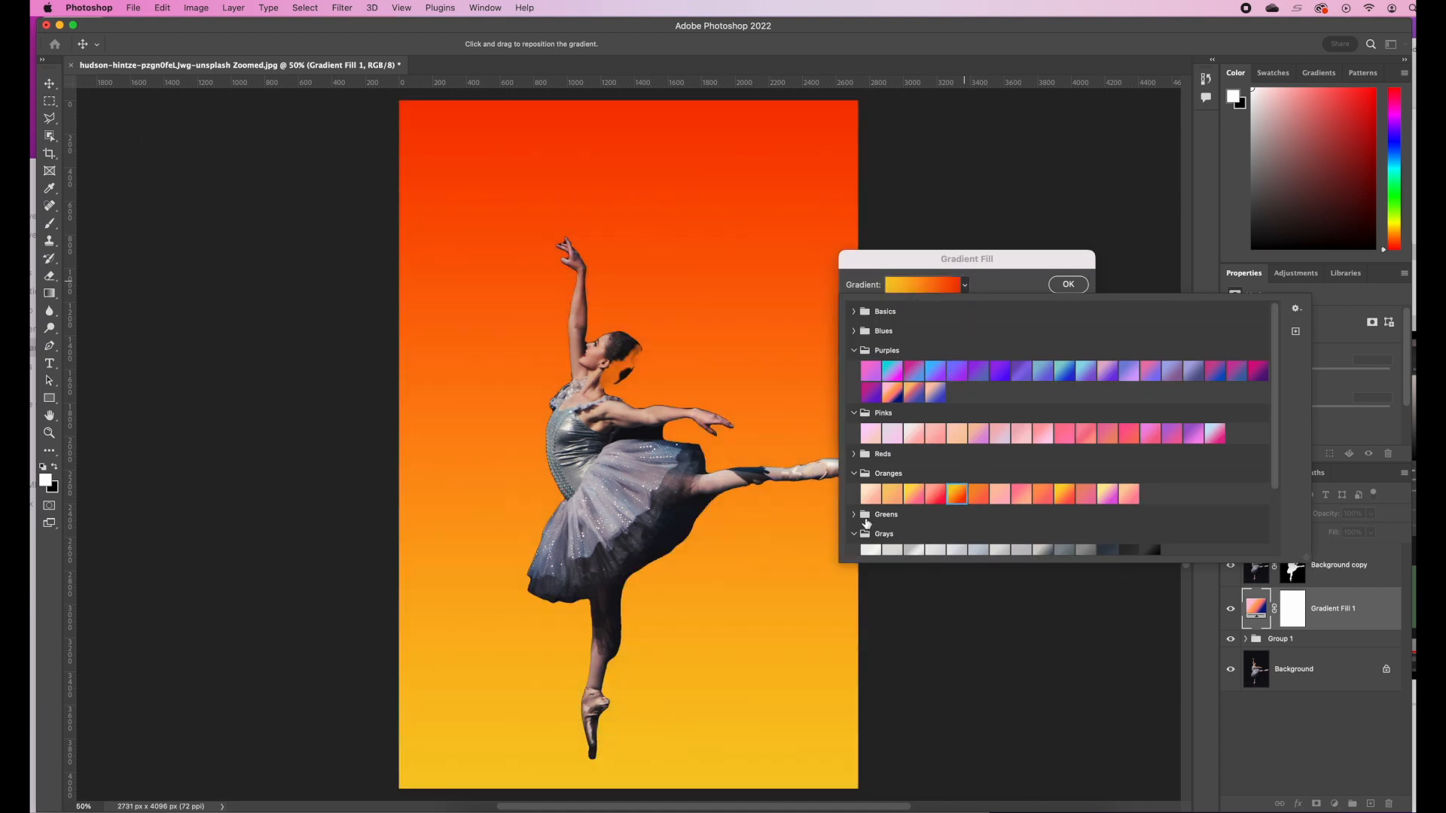
click(854, 516)
click(1021, 536)
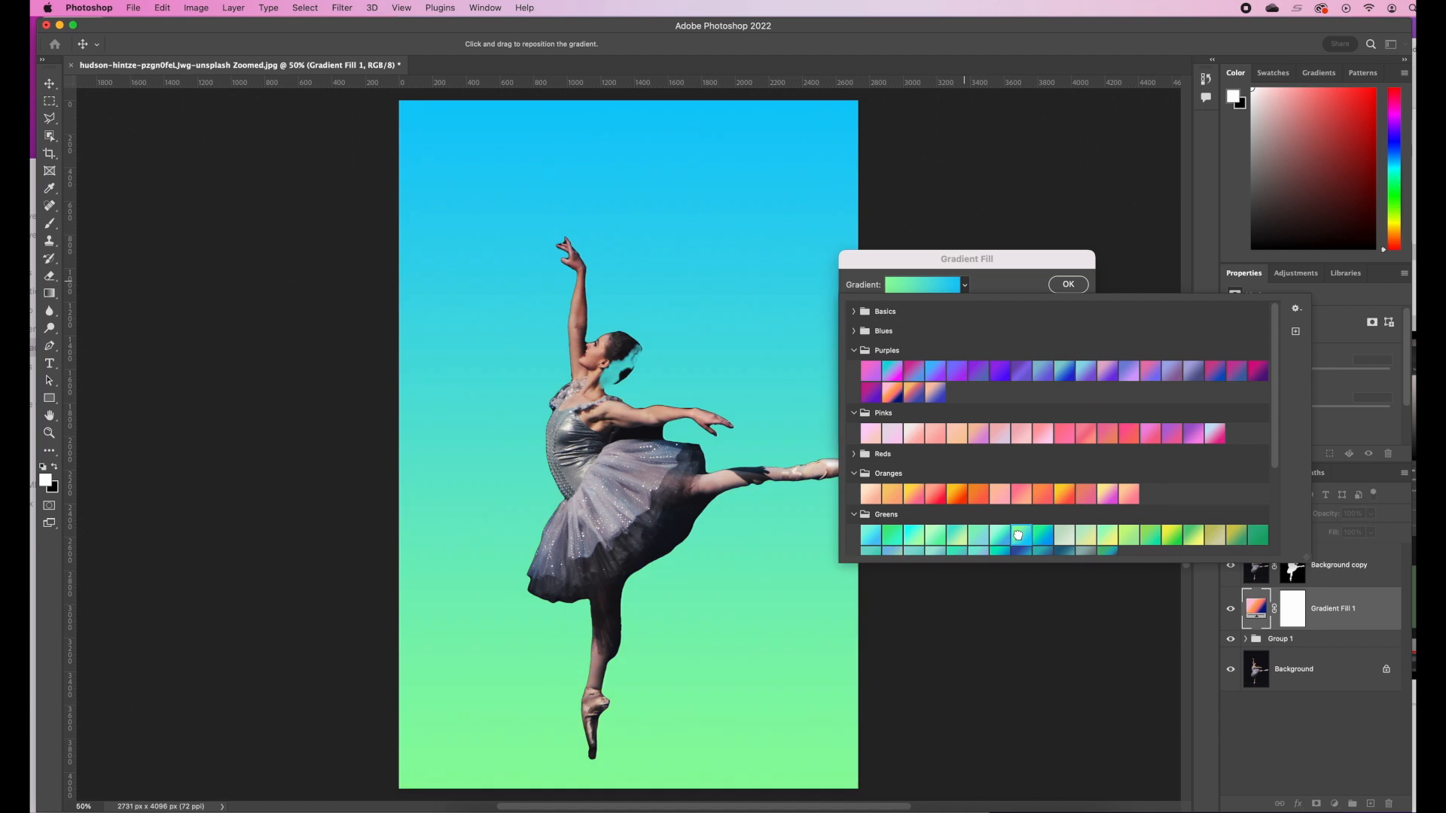
click(1051, 371)
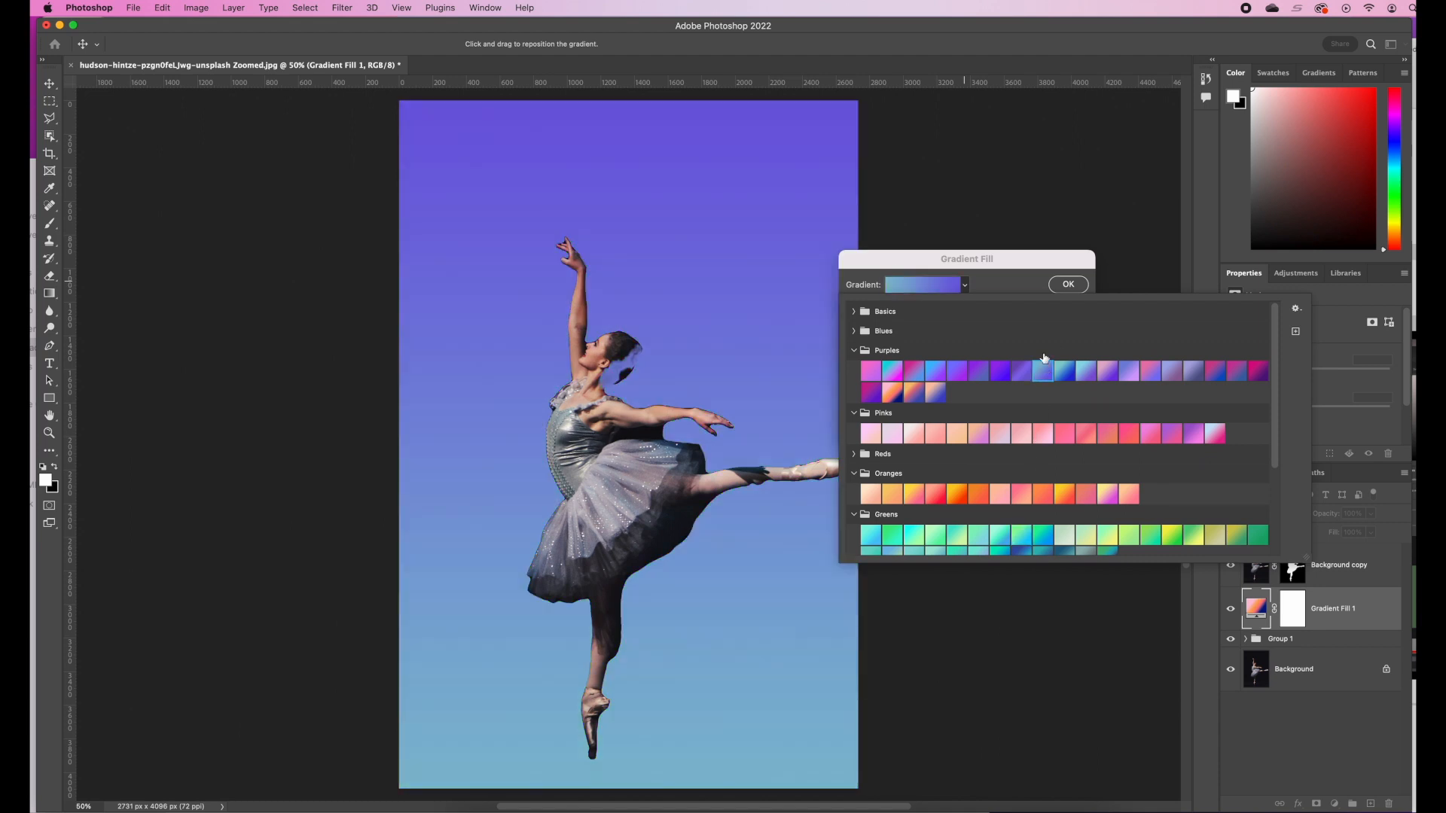
click(1068, 285)
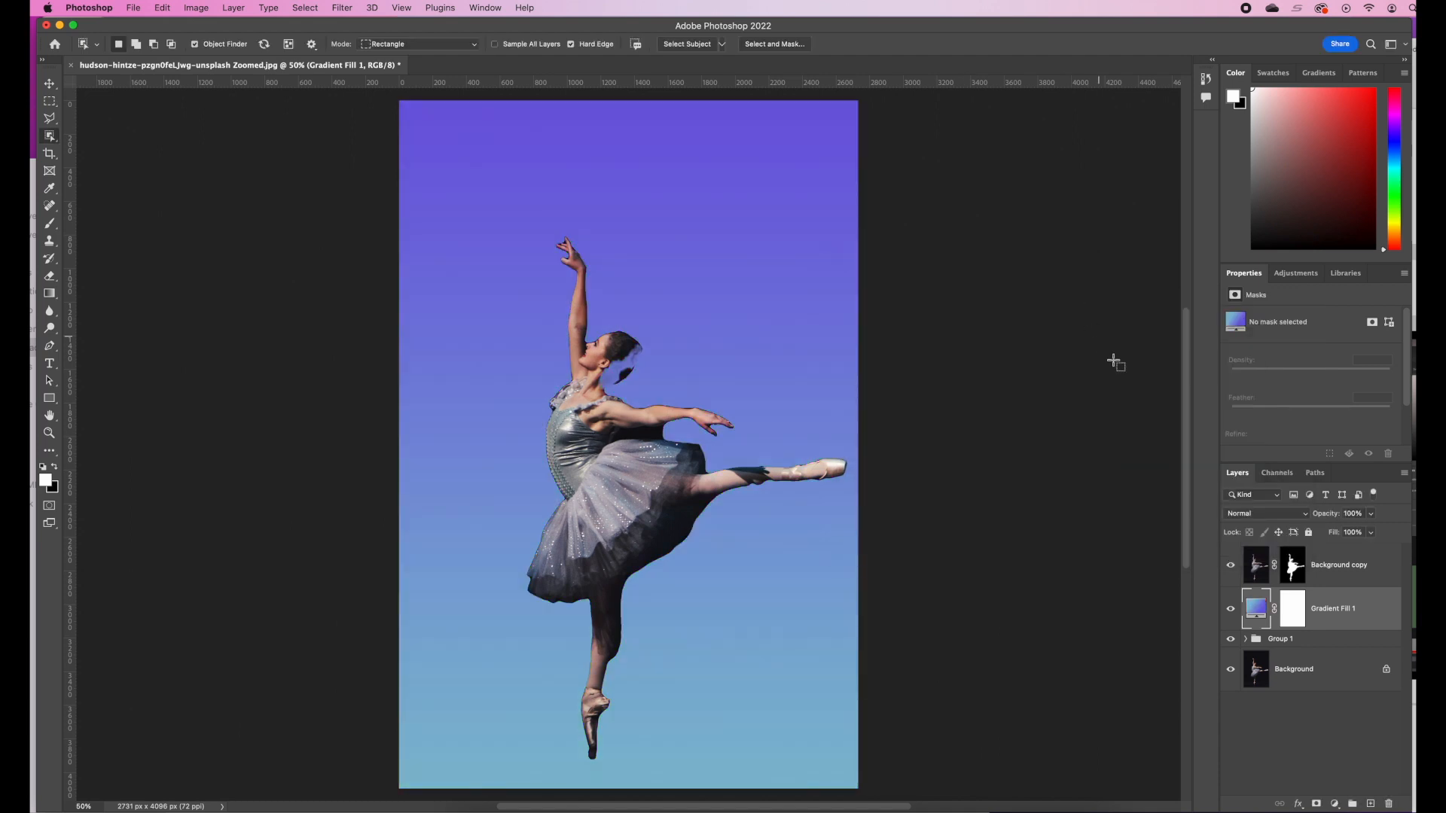
Clip the gradient fill layer to the triangle group and apply the pink, orange and navy preset from Purples
alt+click(1328, 626)
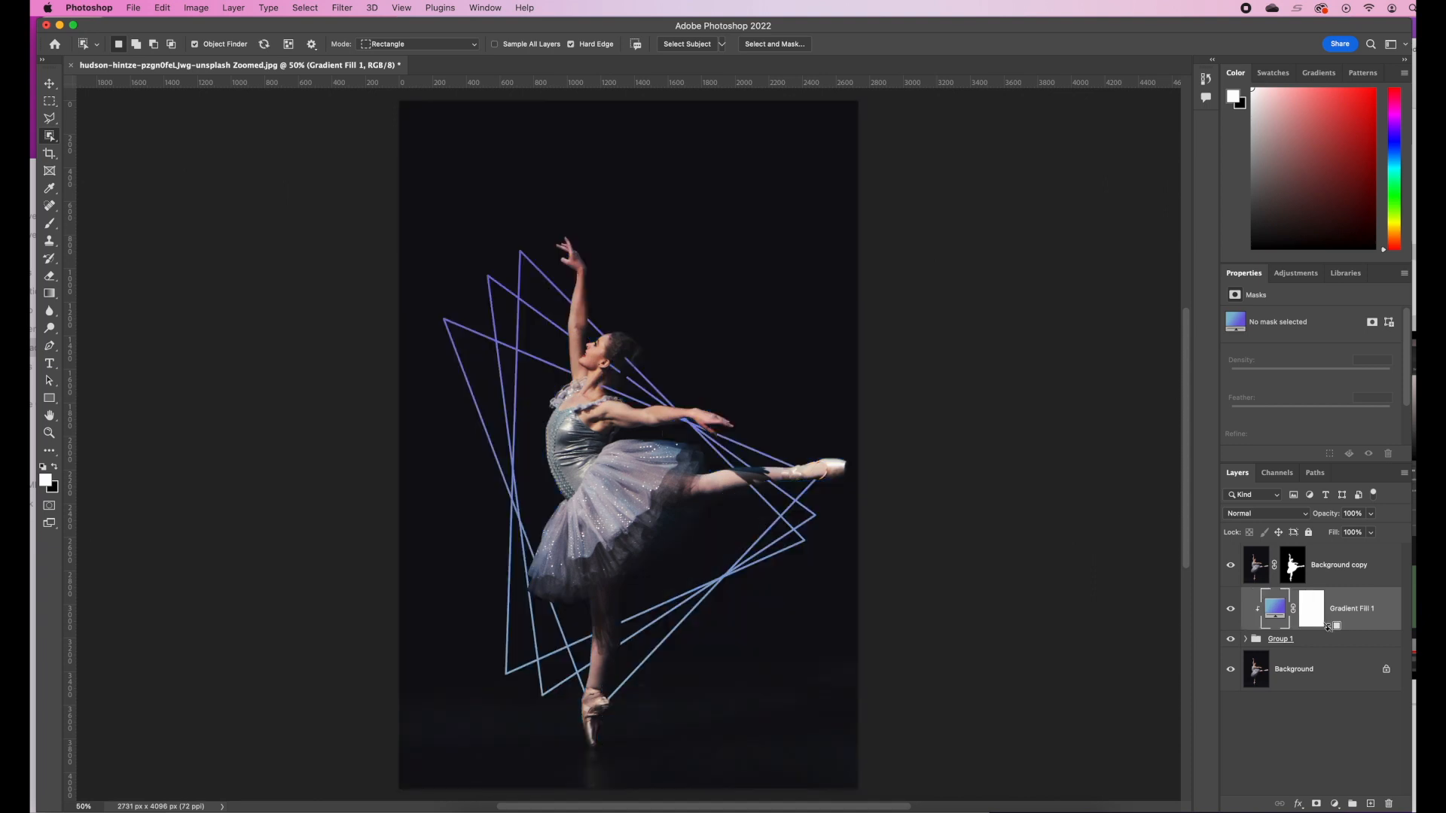
double_click(1276, 610)
click(964, 285)
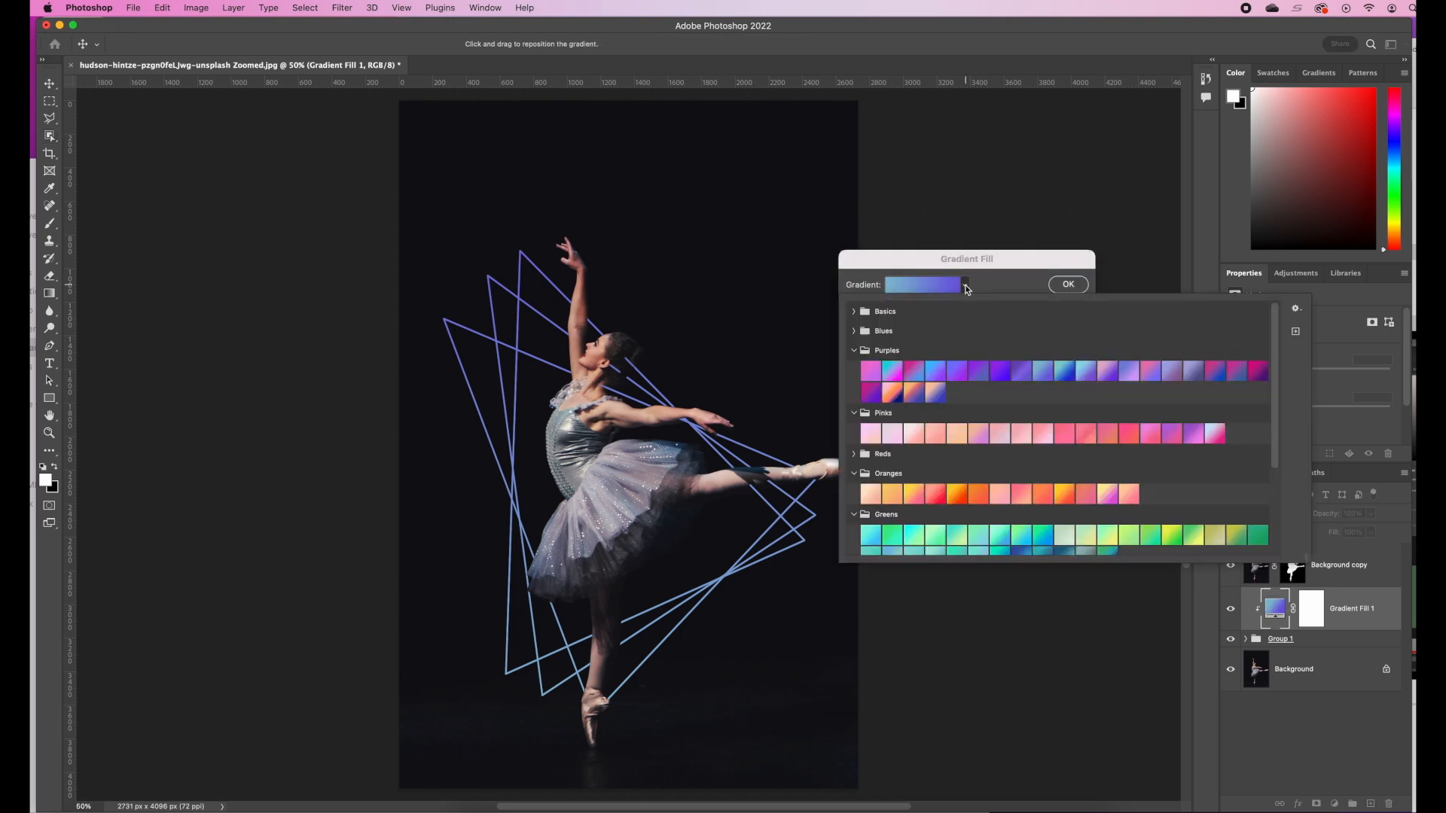
click(899, 394)
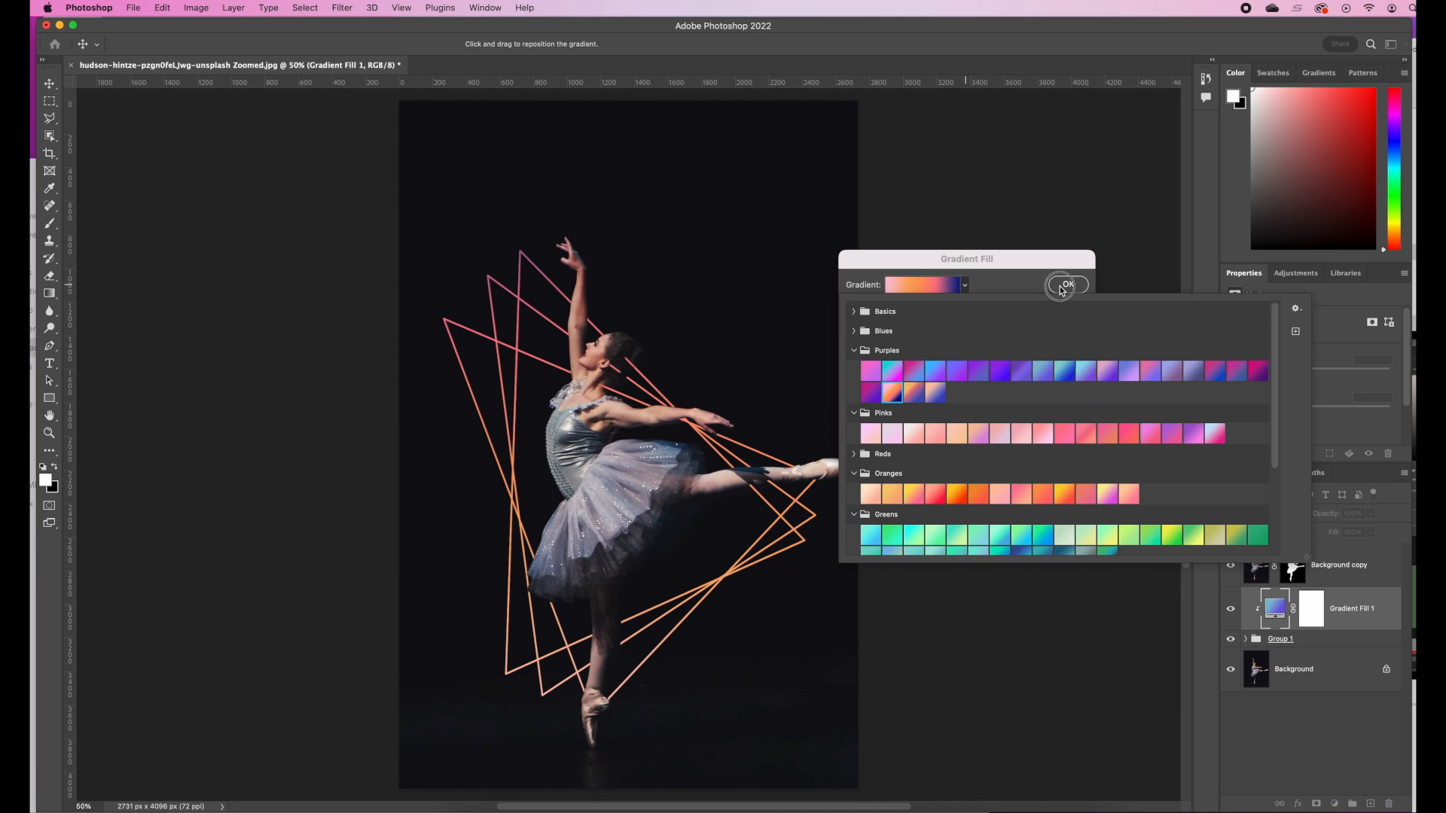
click(1062, 288)
Set the clipped gradient fill's angle to 160.41° and its scale to 14%
double_click(1275, 608)
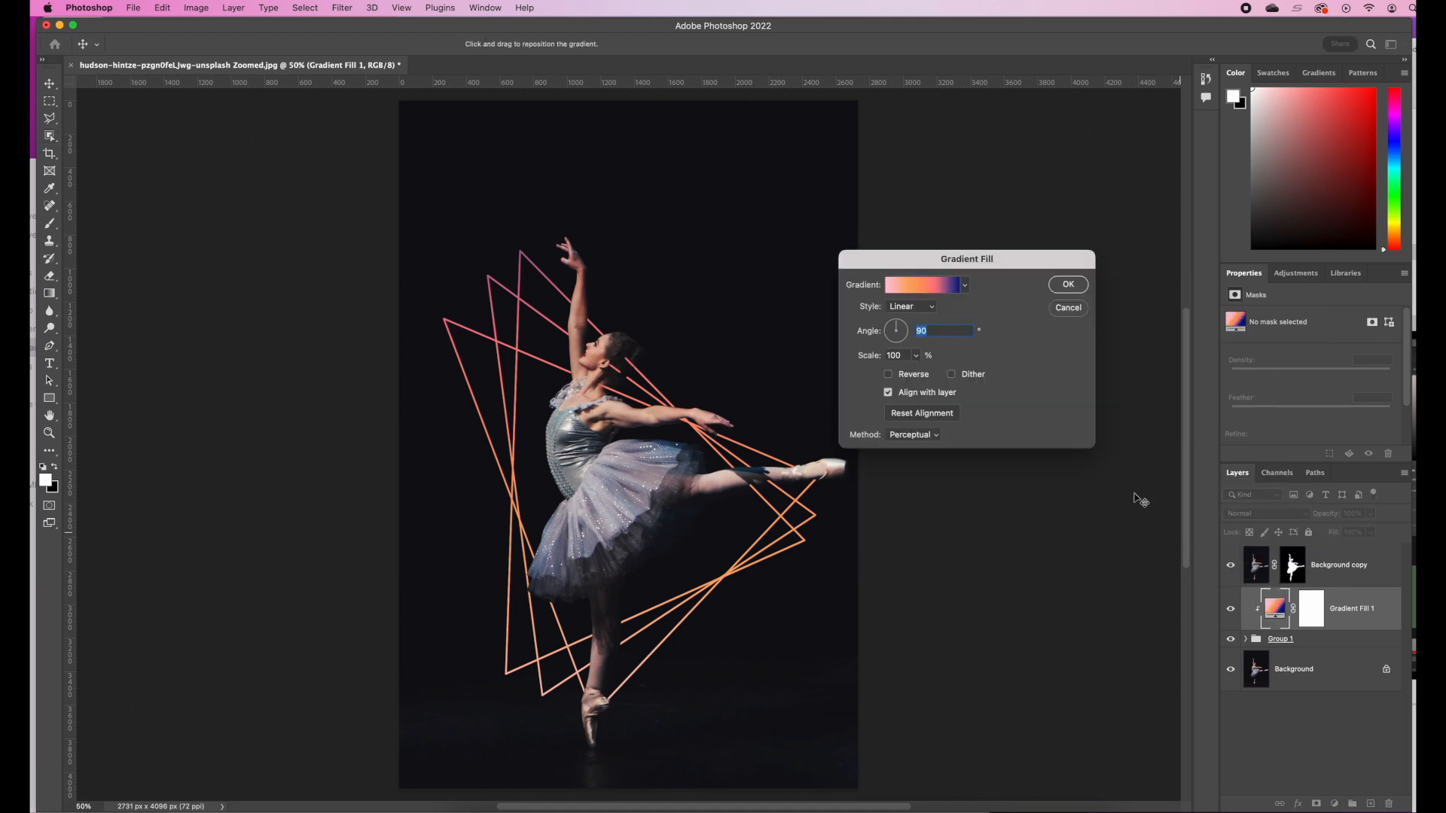
click(918, 361)
drag(919, 373, 891, 332)
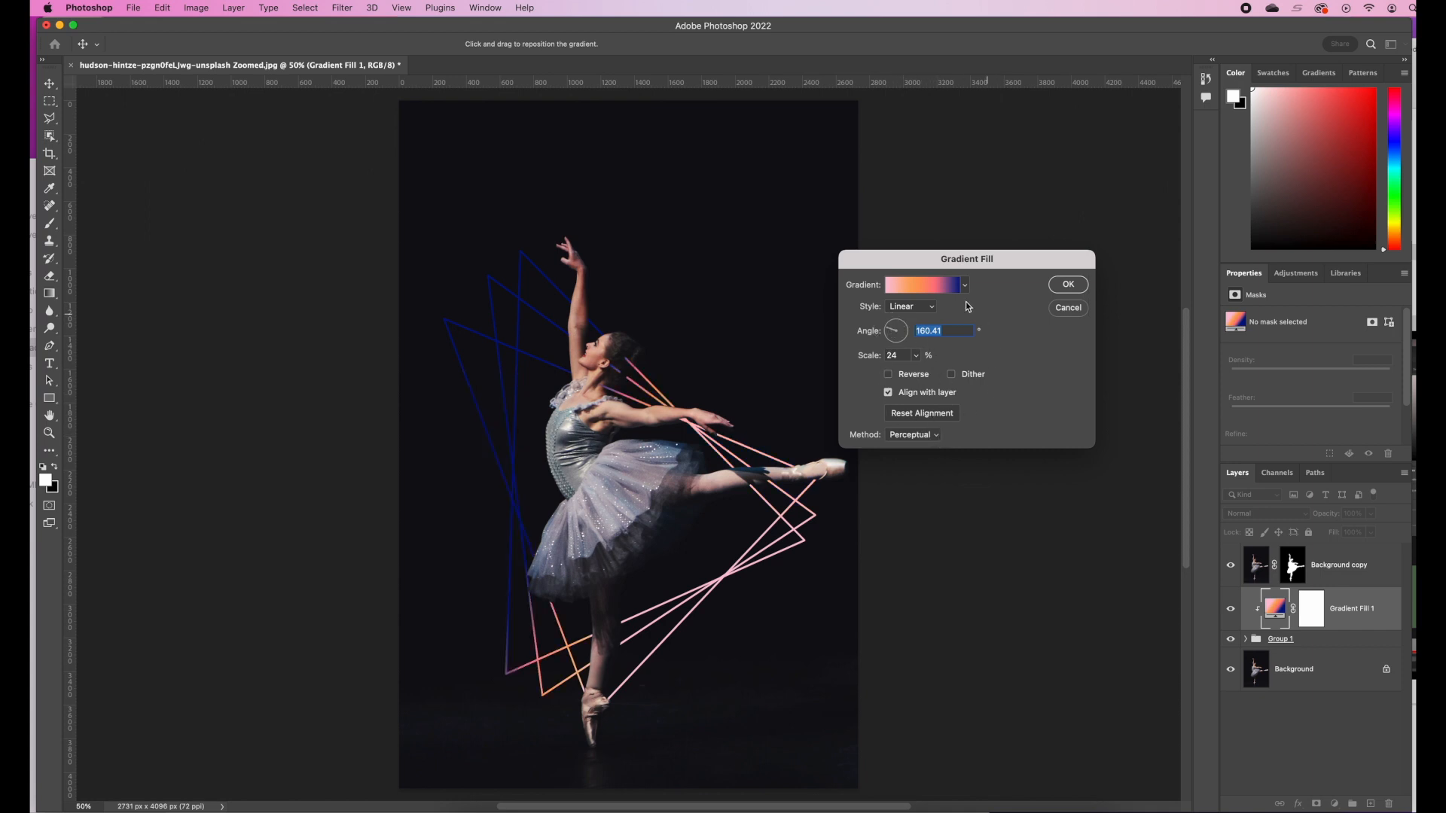
click(917, 358)
drag(918, 370, 912, 371)
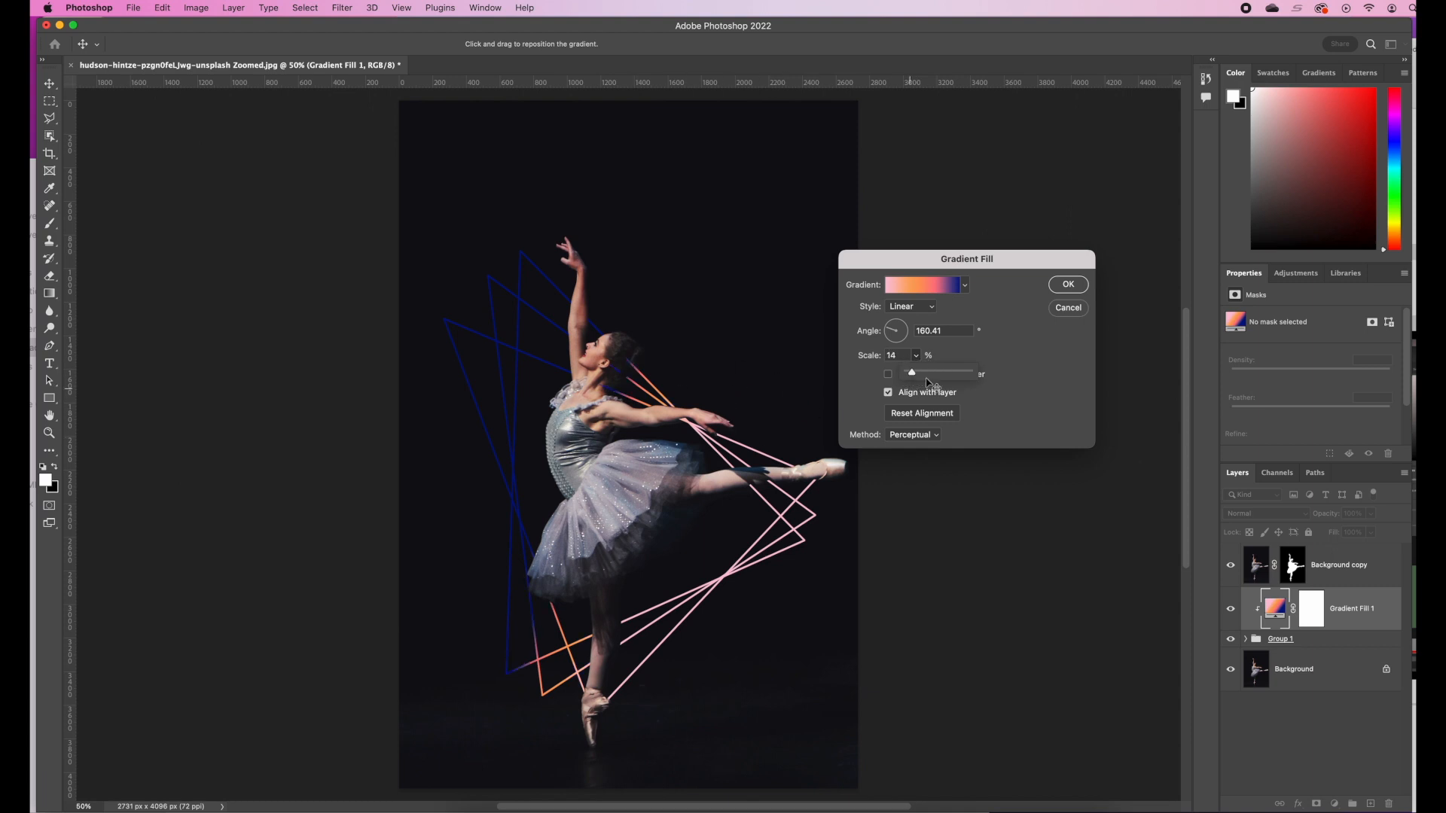